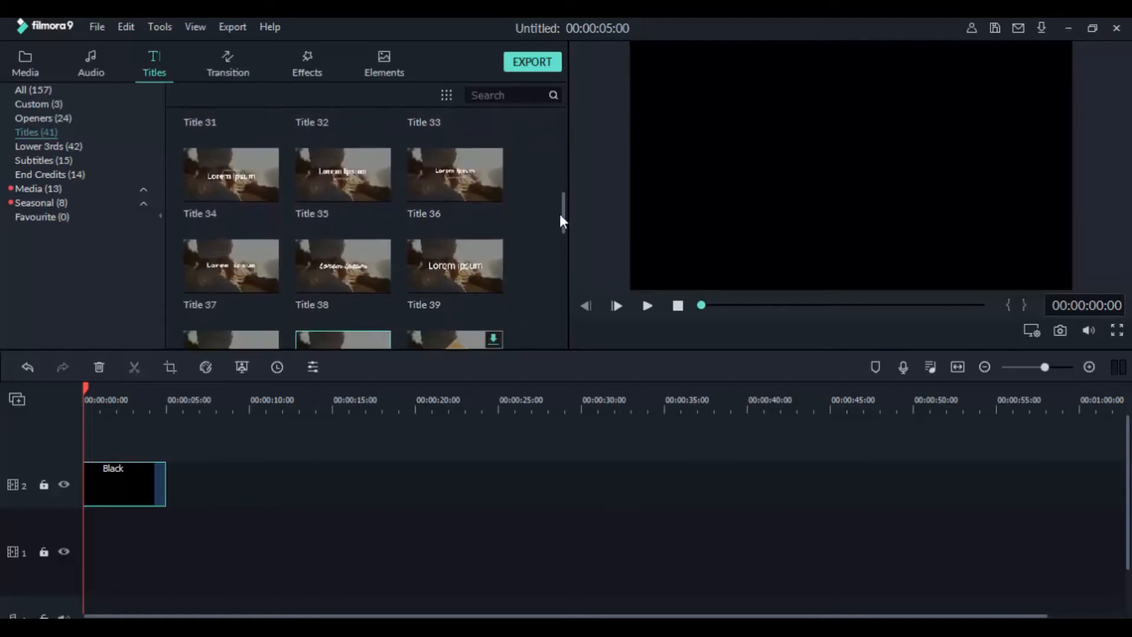
Place Title 41 on the track above the Black clip at the timeline start and open it in the advanced text editor.
mouse_move(371, 259)
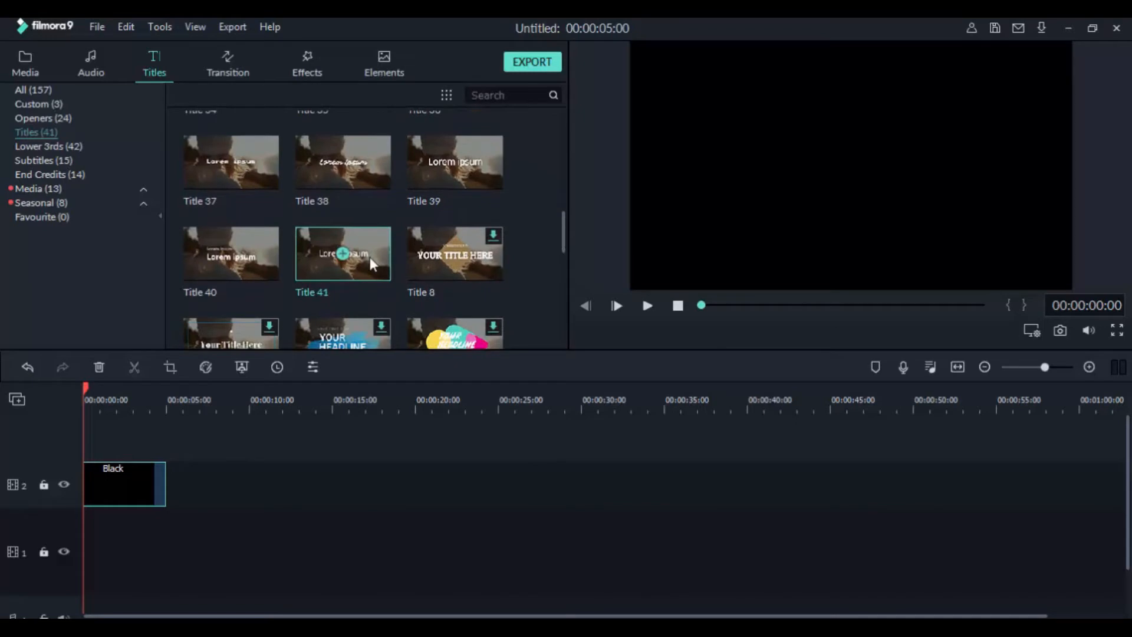
left_click_drag(367, 264, 88, 441)
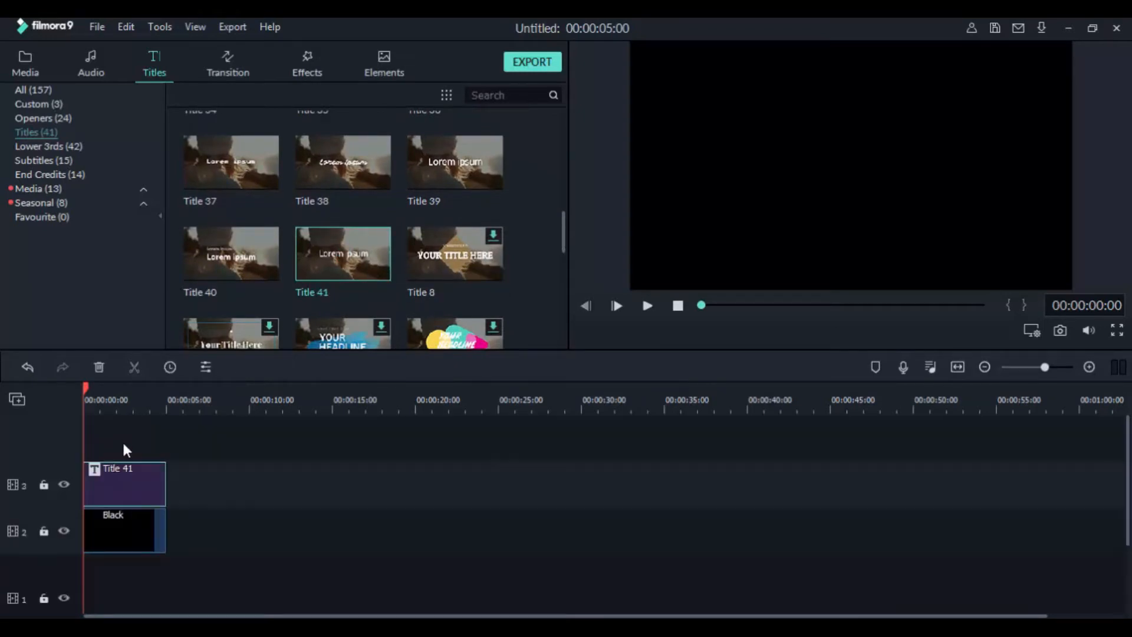
double_click(132, 474)
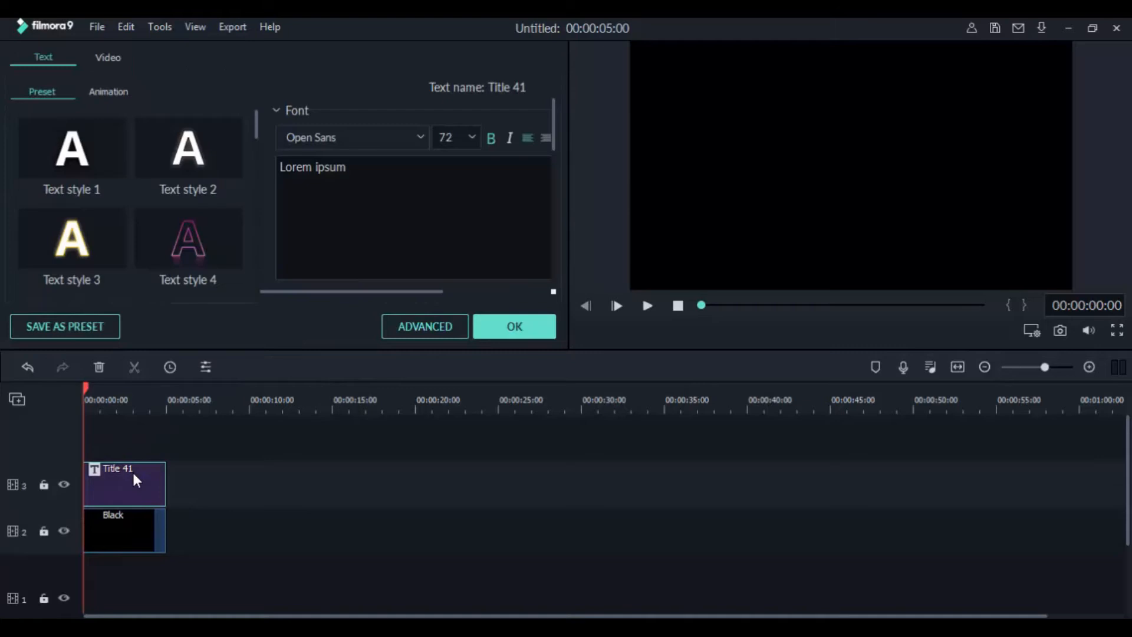
left_click(445, 326)
Replace the title's placeholder text with "TYPEWRITER".
left_click(615, 262)
key("ctrl+a")
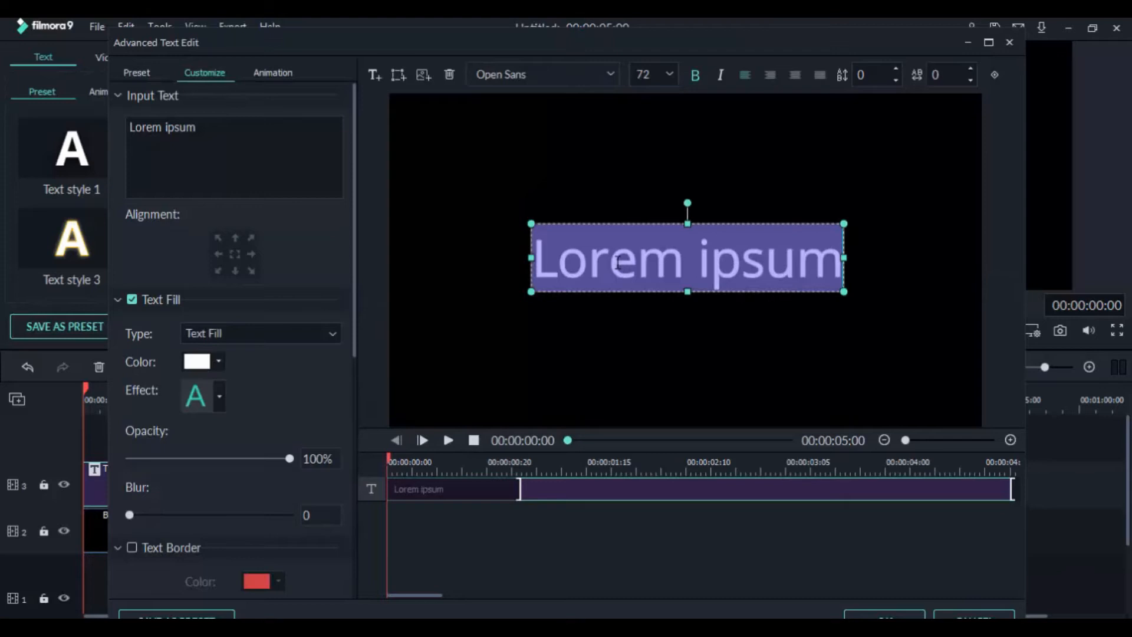
type("TYP")
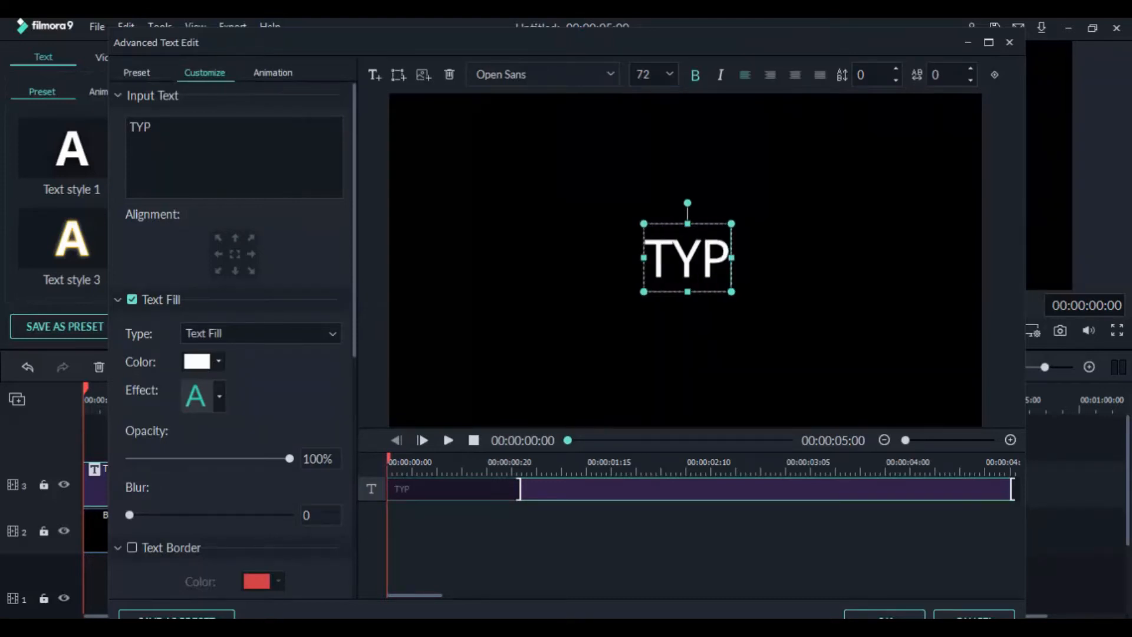
type("EWRI")
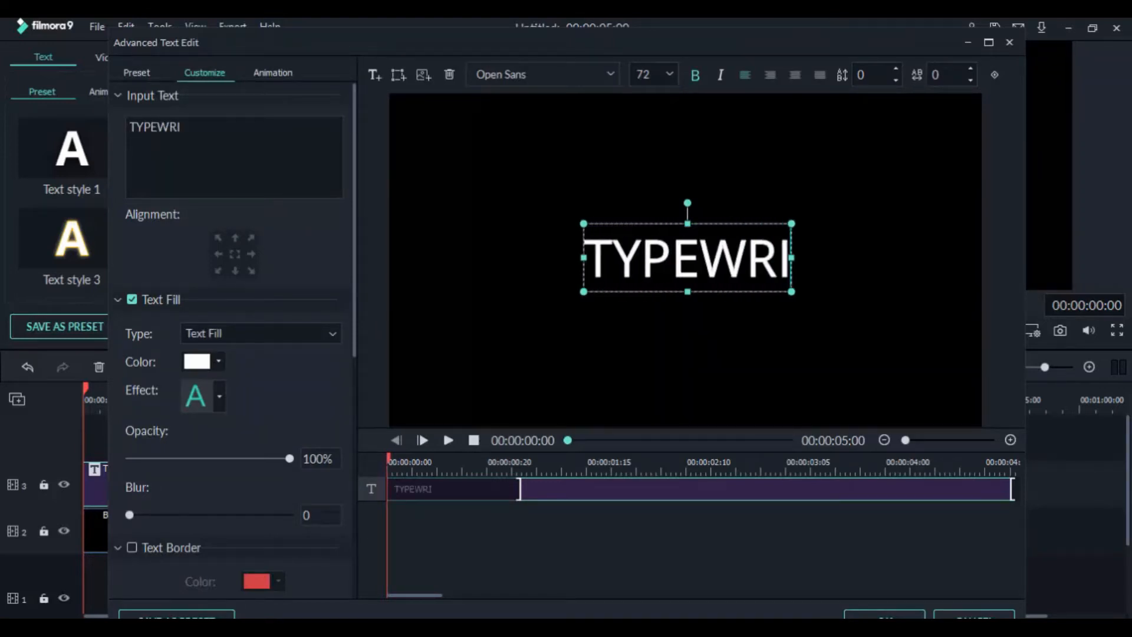
type("TER")
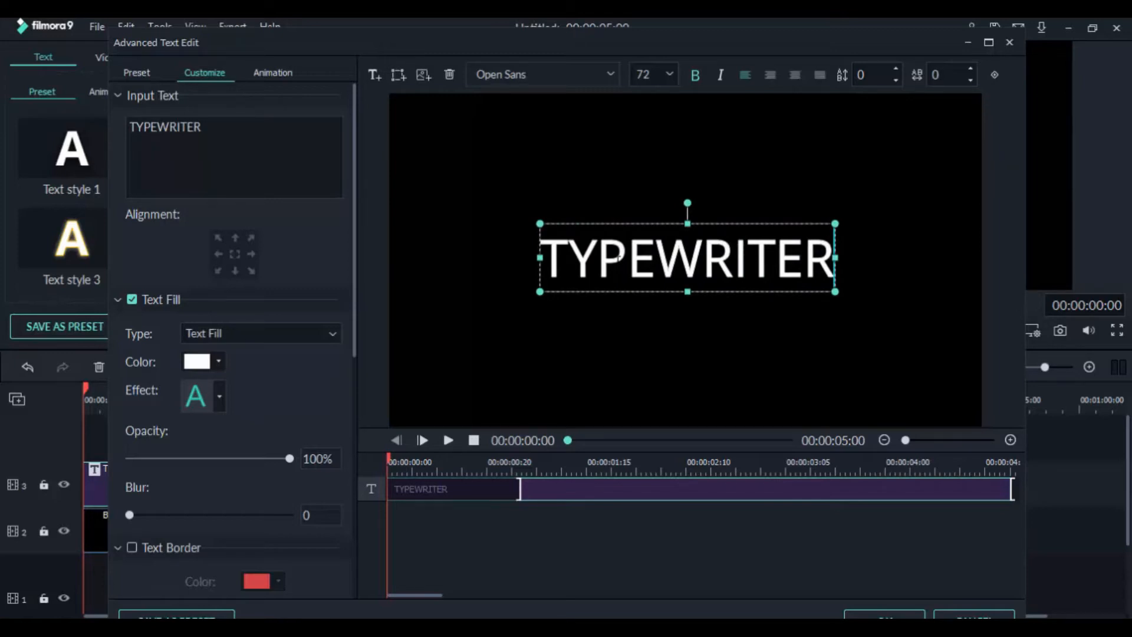
left_click(541, 316)
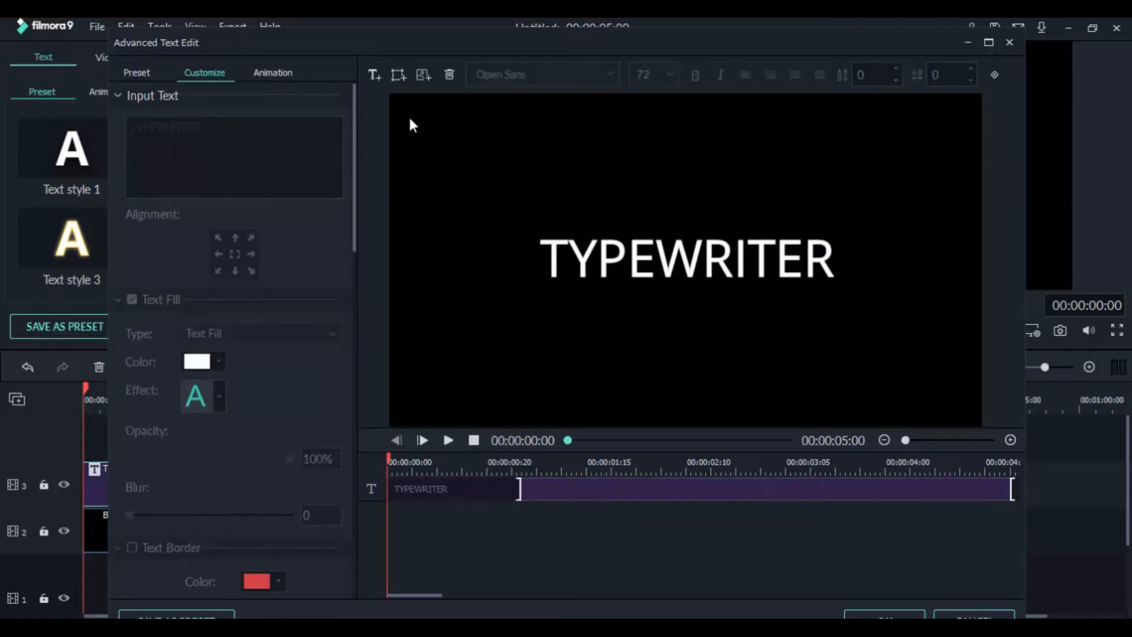
Add a second text box just below TYPEWRITER containing "Text Effect".
left_click(376, 79)
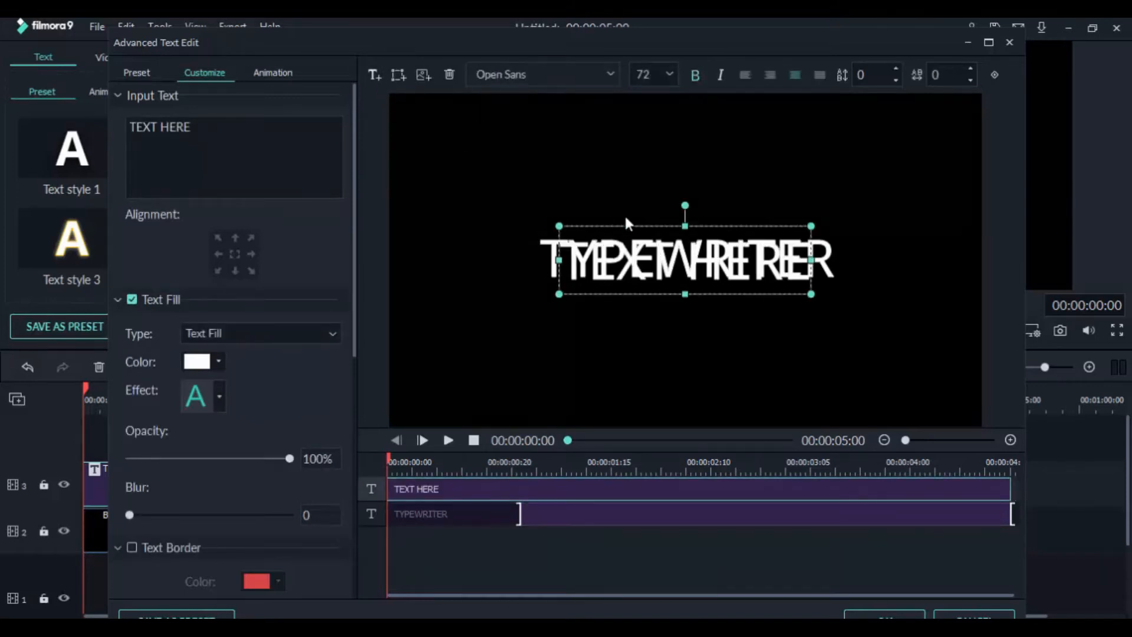
left_click_drag(610, 250, 608, 317)
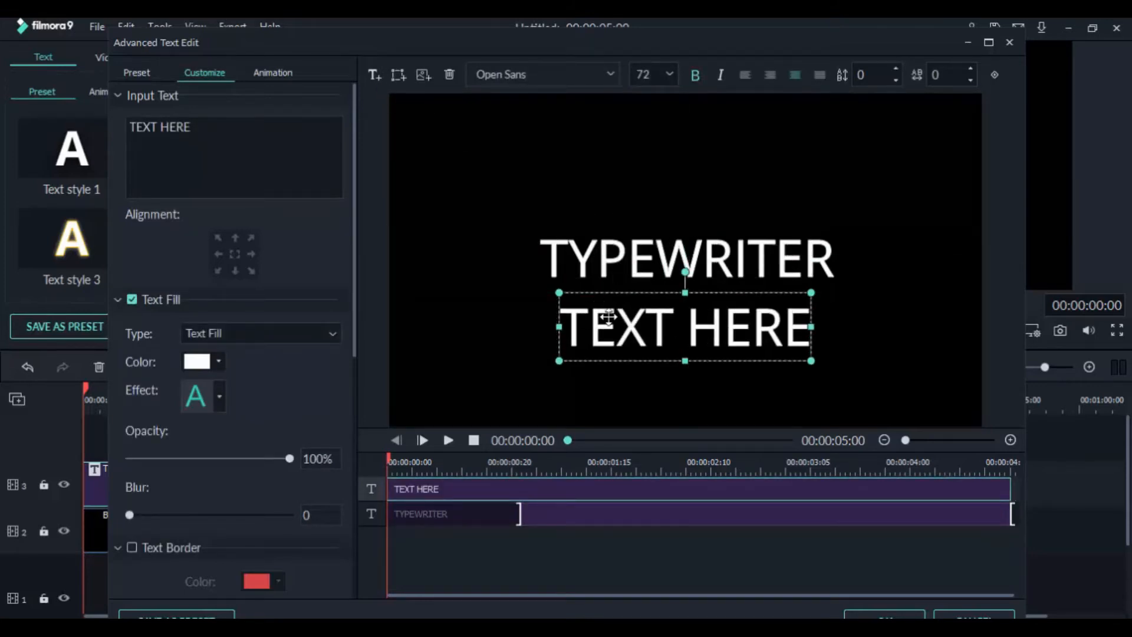
double_click(608, 316)
type("r")
key("BackSpace")
type("Text Effect")
Move the TYPEWRITER text slightly upward and set its font to Lucida Sans Typewriter fed.
left_click(632, 264)
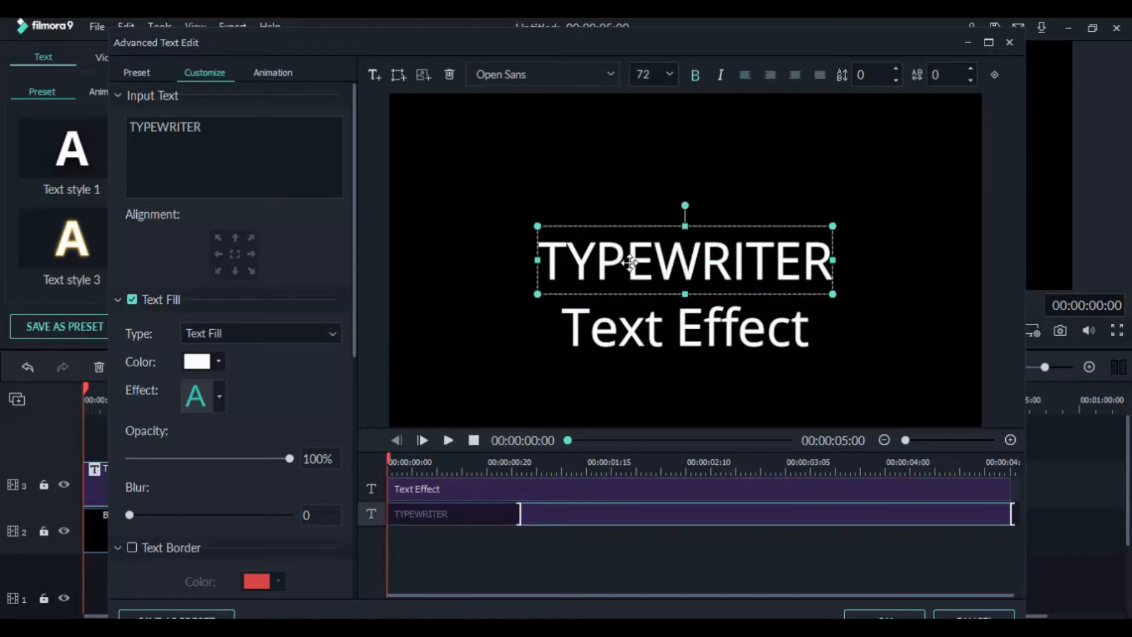
mouse_move(629, 222)
left_mouse_down()
mouse_move(626, 194)
mouse_move(627, 204)
left_mouse_up()
left_click(612, 80)
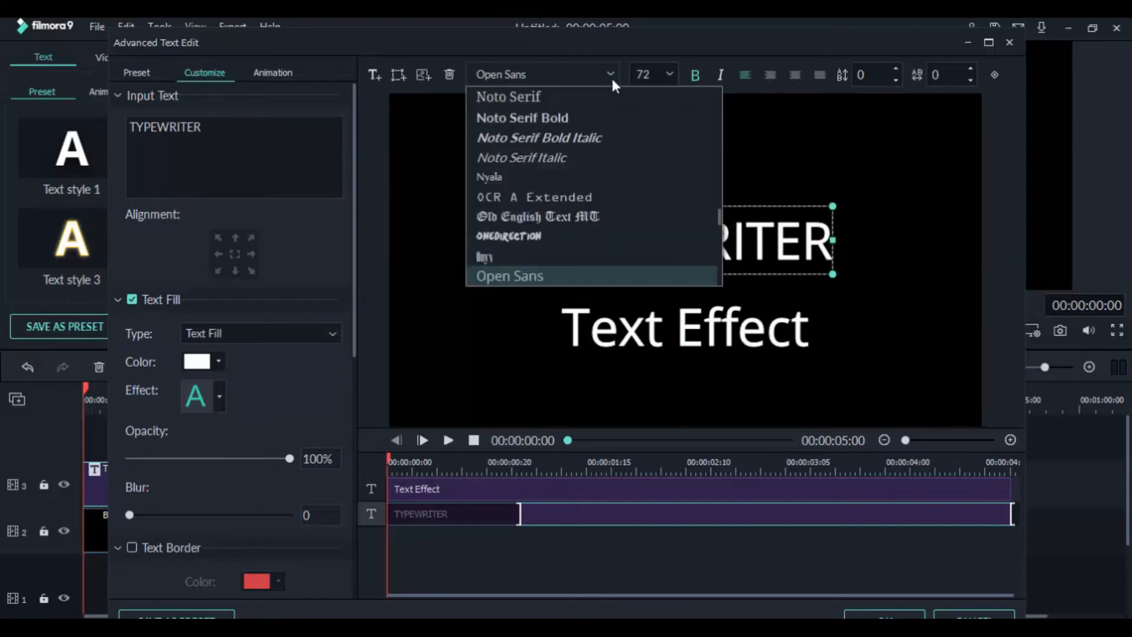
key("l")
key("l")
key("l")
key("l")
key("l")
key("l")
key("l")
key("l")
key("l")
key("l")
key("l")
key("l")
key("l")
key("l")
key("l")
key("l")
key("l")
key("l")
key("l")
key("l")
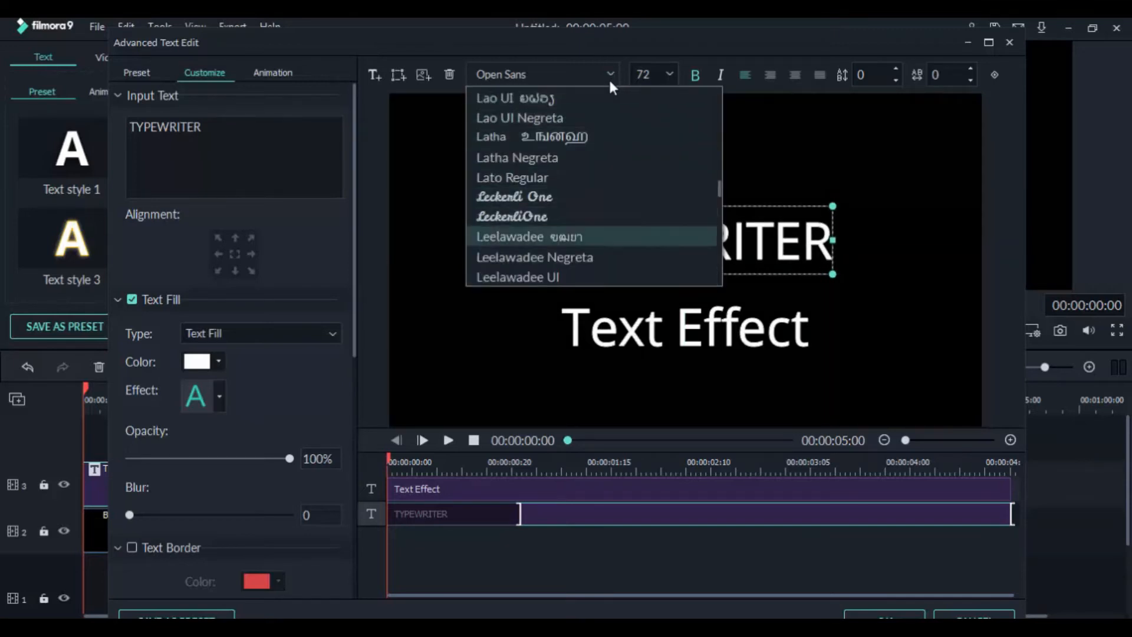
key("l")
key("l")
key("l")
key("l")
key("l")
key("l")
key("l")
key("l")
key("l")
key("l")
key("l")
key("l")
key("l")
key("l")
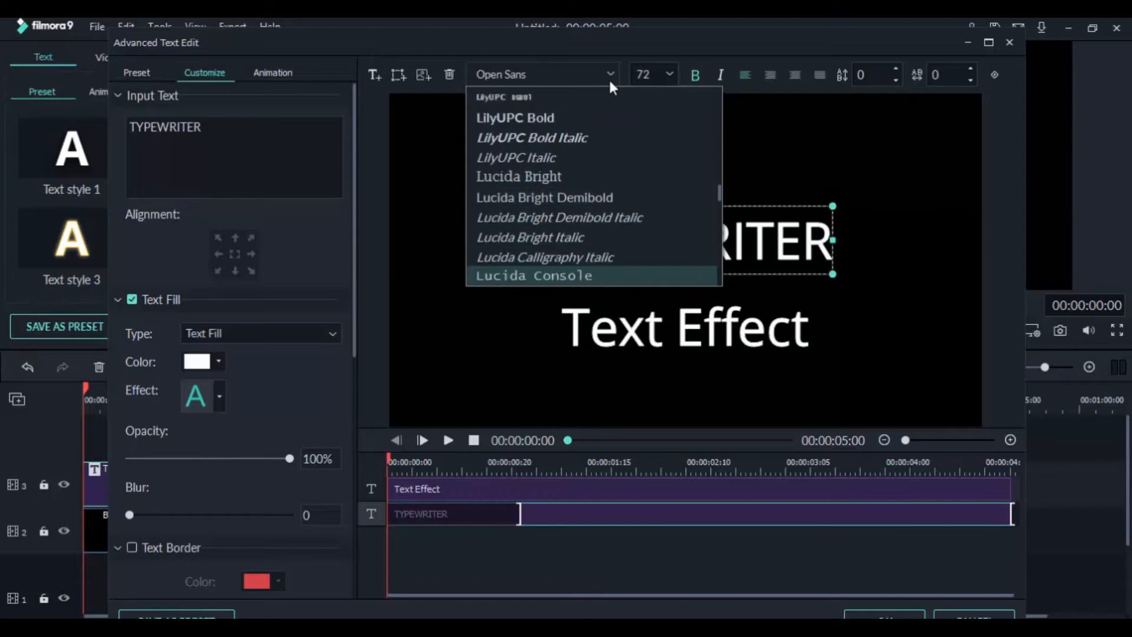
key("Up")
key("Up")
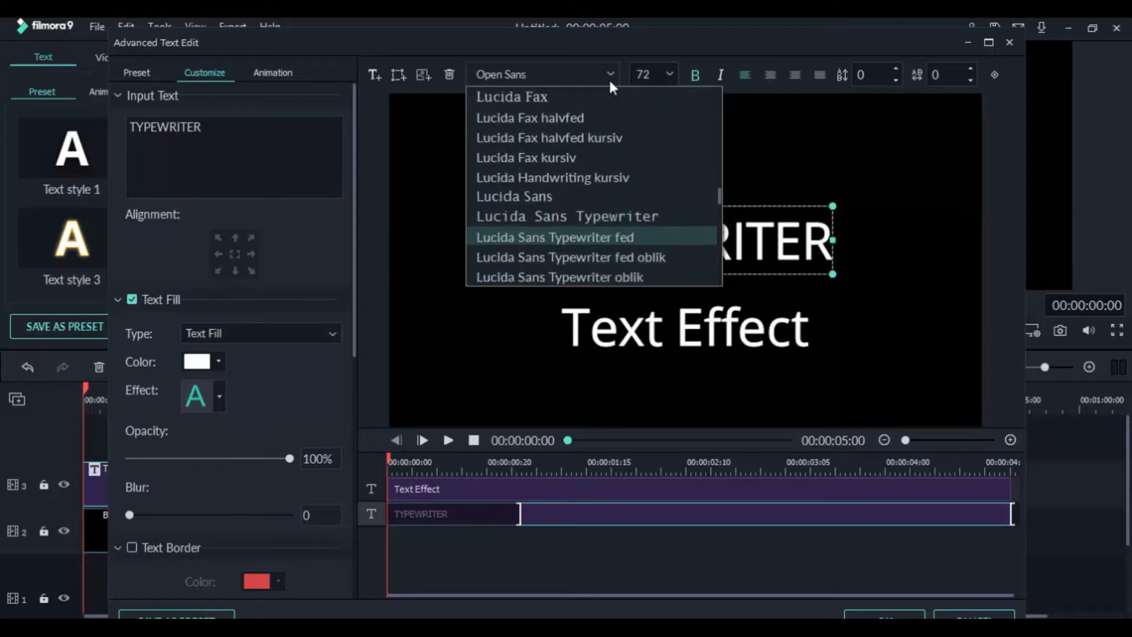
left_click(662, 234)
Set the font of the "Text Effect" line to Lucida Sans Typewriter oblik.
left_click(656, 342)
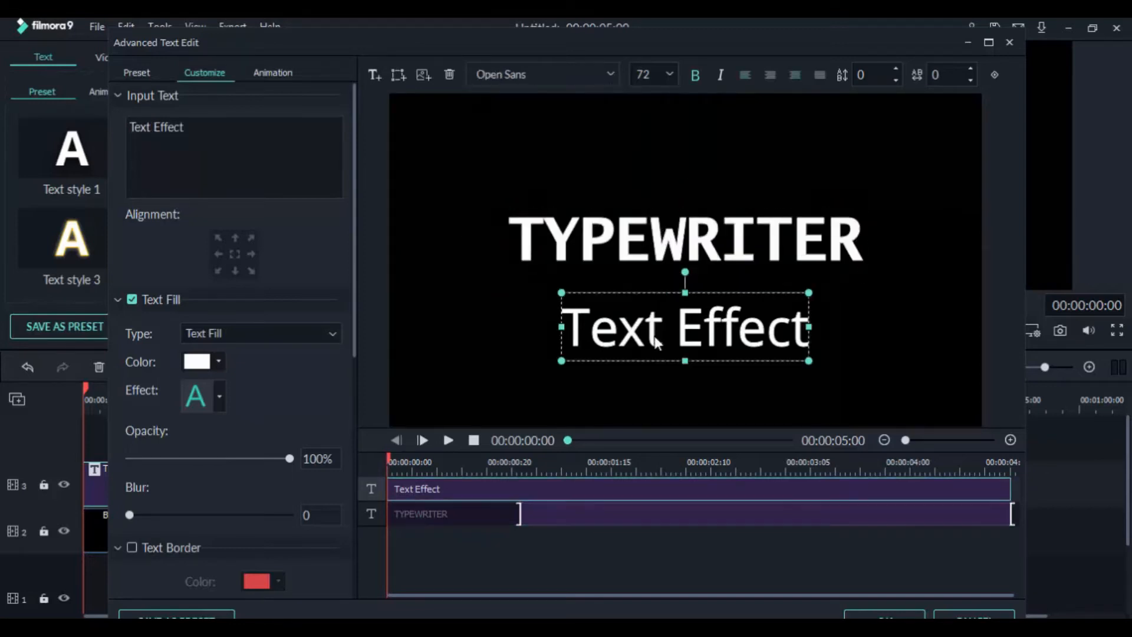
left_click(608, 74)
key("l")
key("l")
key("l")
key("l")
key("l")
key("l")
key("l")
key("l")
key("l")
key("l")
key("l")
key("l")
key("l")
key("l")
key("l")
key("l")
key("l")
key("l")
key("l")
key("l")
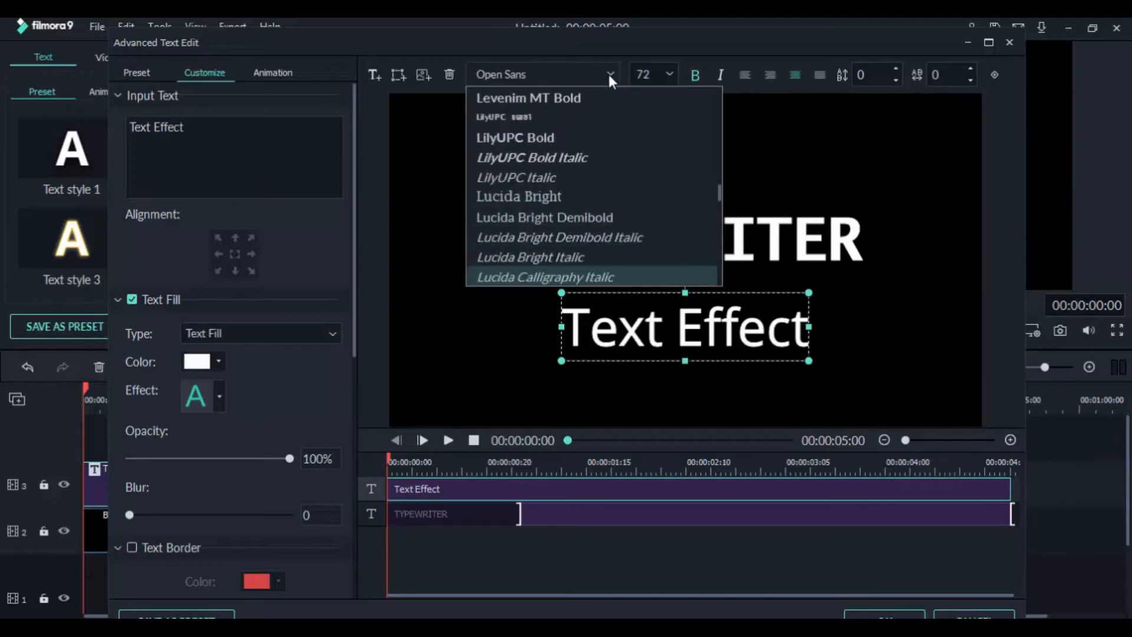
key("l")
key("l")
key("l")
key("l")
key("l")
key("l")
key("l")
key("Up")
key("Down")
key("Return")
left_click(612, 74)
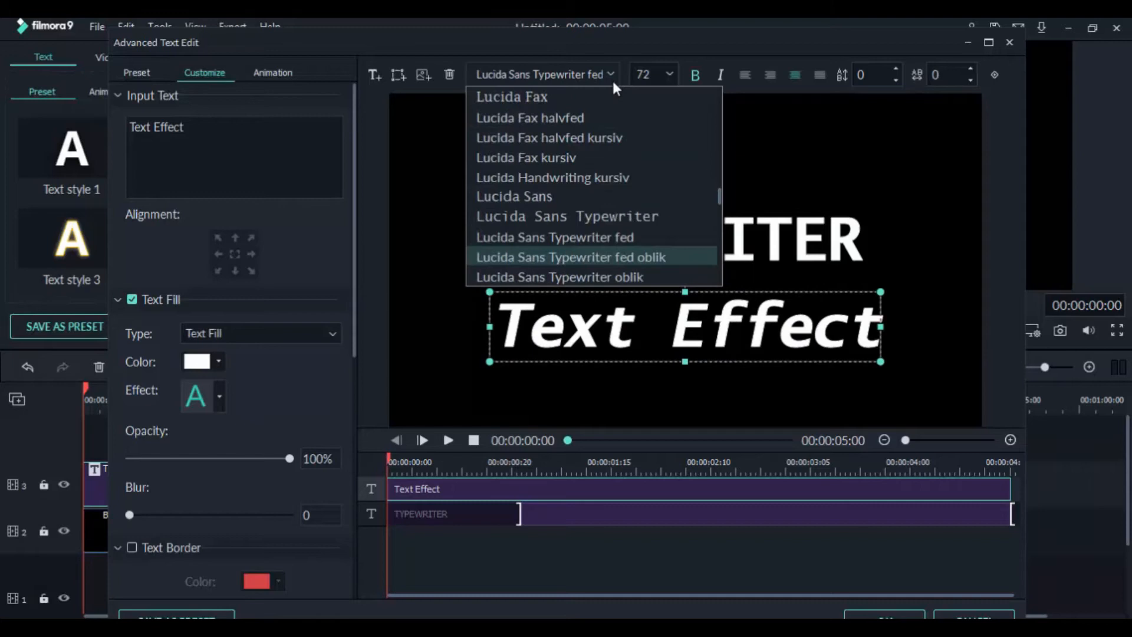
left_click(610, 276)
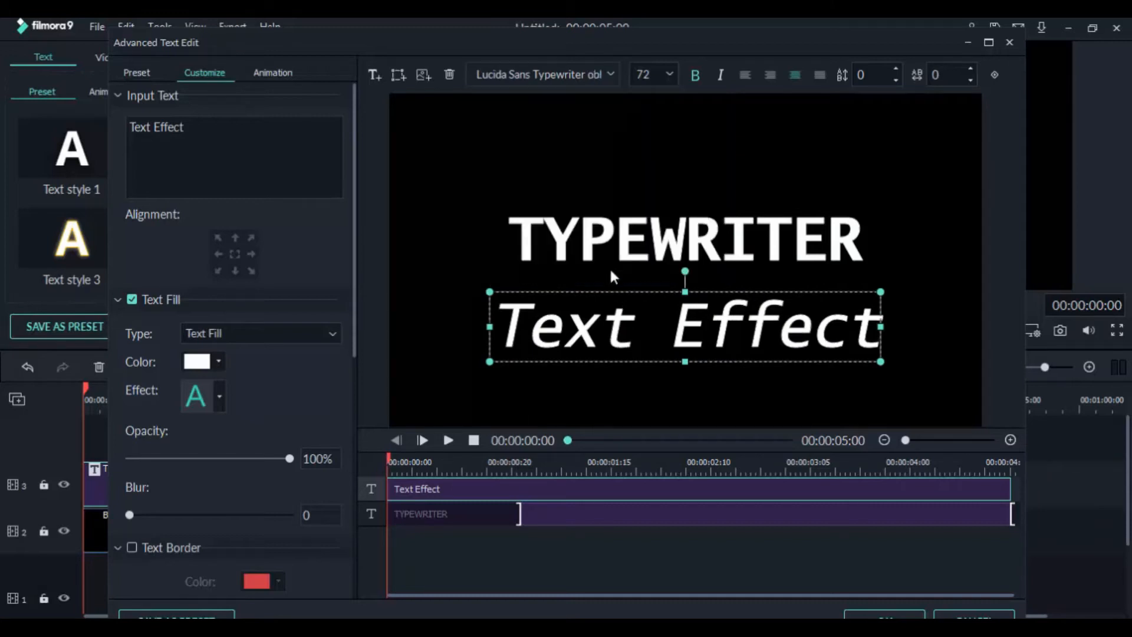
Try plain Lucida Sans Typewriter on the "Text Effect" line and return it to Lucida Sans Typewriter oblik.
left_click(611, 75)
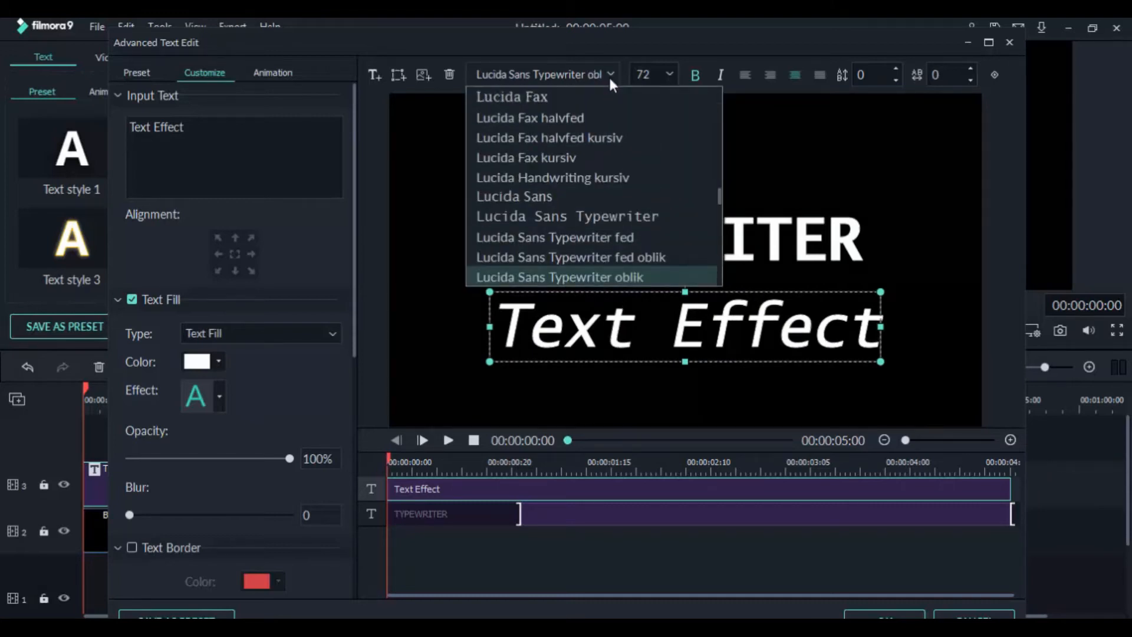
left_click(636, 224)
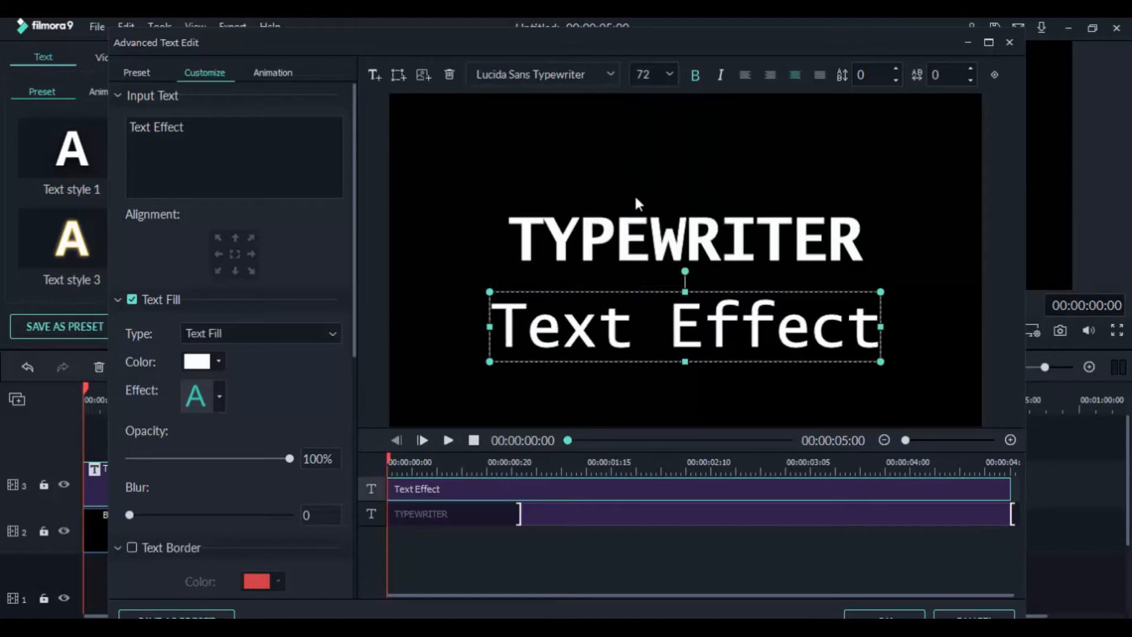
left_click(610, 74)
left_click(608, 267)
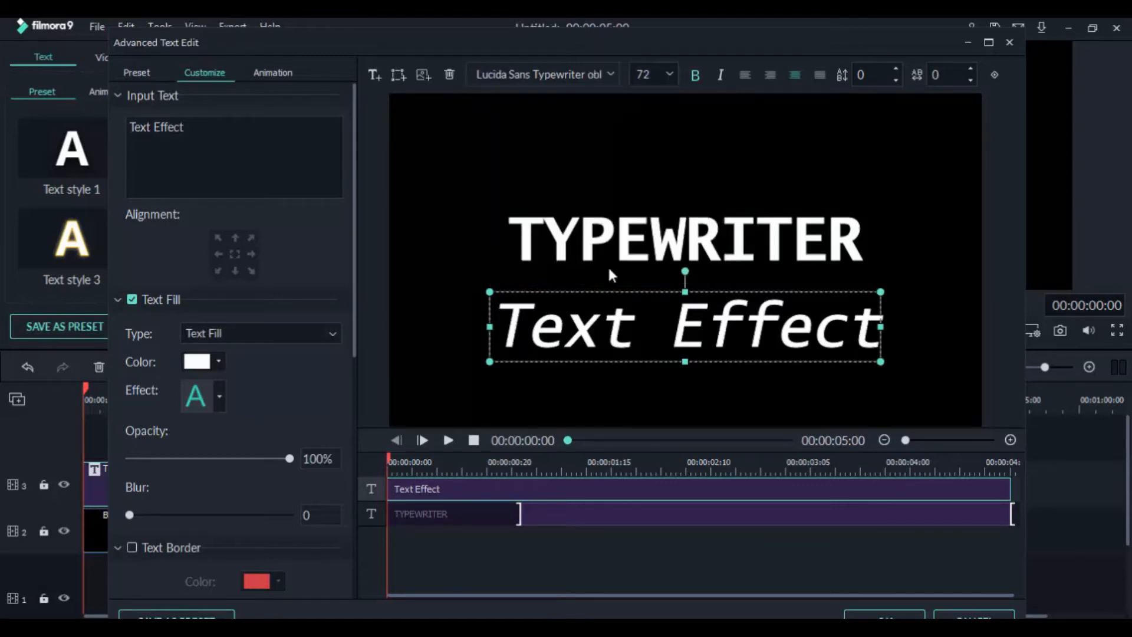
Reduce the "Text Effect" line's font size to 40 and move it up closer beneath TYPEWRITER.
left_click(668, 73)
left_click(657, 118)
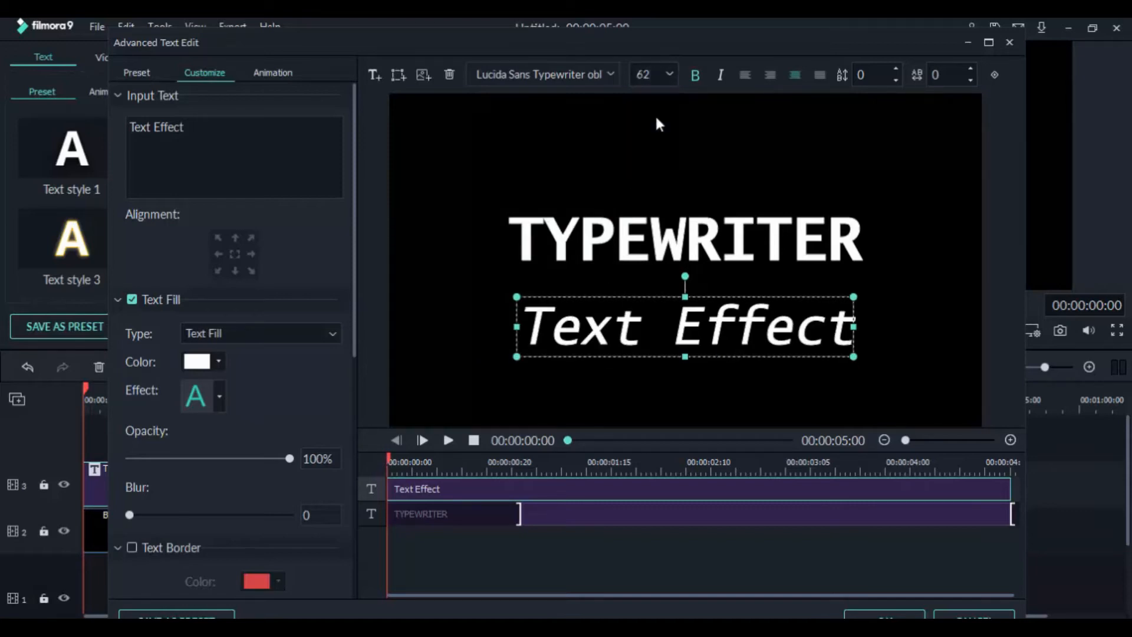
left_click(670, 75)
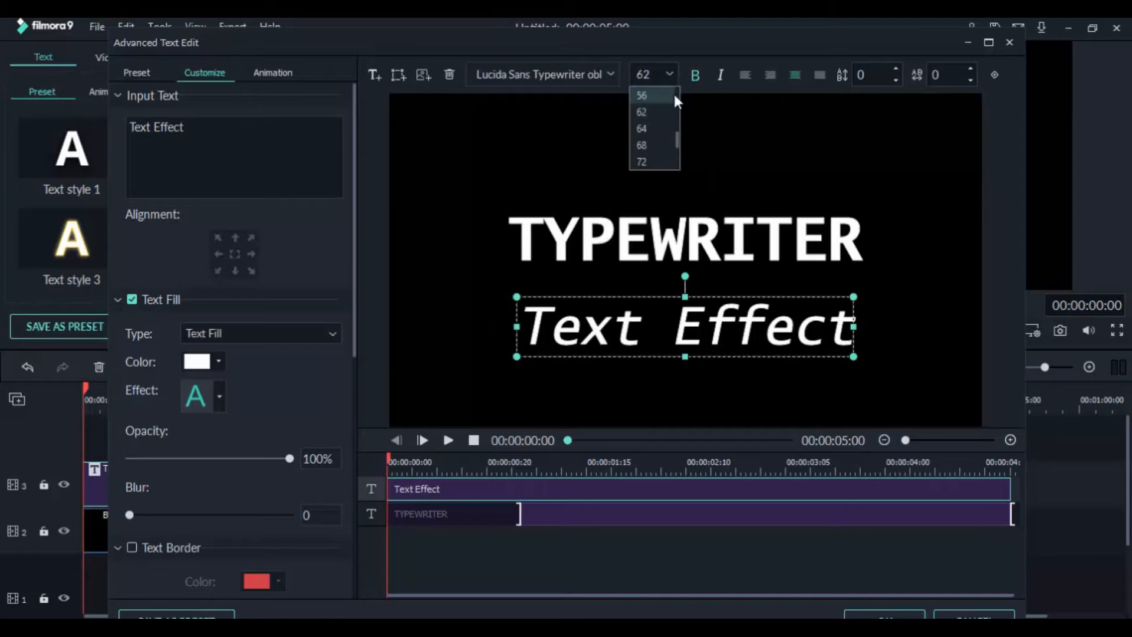
left_click(672, 95)
left_click(670, 74)
left_click_drag(678, 133, 677, 122)
left_click(654, 113)
left_click_drag(631, 306, 635, 271)
Set the font size of the TYPEWRITER text to 80.
left_click(654, 231)
left_click(670, 74)
scroll(673, 145, "down", 2)
left_click(663, 147)
left_click(676, 329)
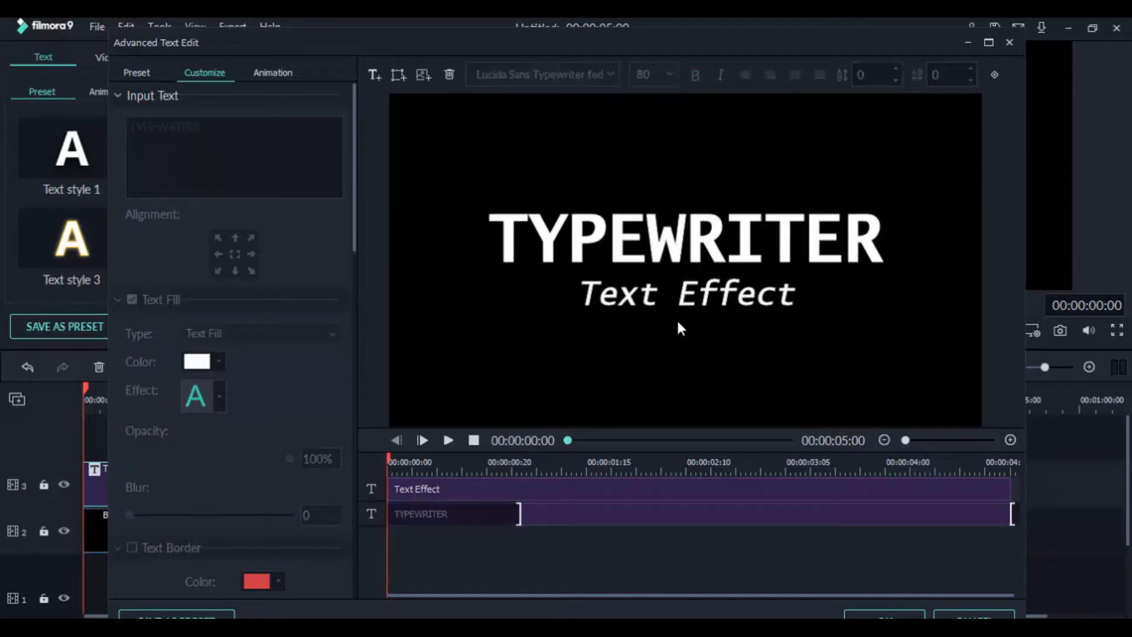
Nudge the "Text Effect" line slightly downward beneath TYPEWRITER.
left_click(682, 289)
left_click_drag(678, 275, 673, 281)
left_click(680, 365)
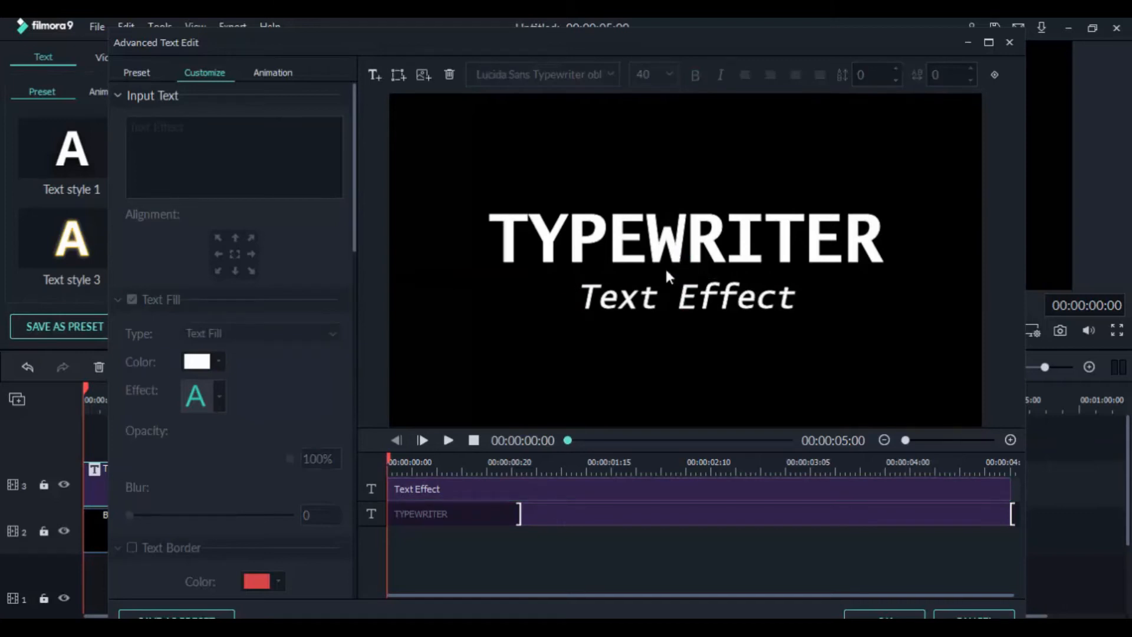
Apply the grey bevelled text fill effect, second in the second row of presets, to the TYPEWRITER text.
left_click(608, 266)
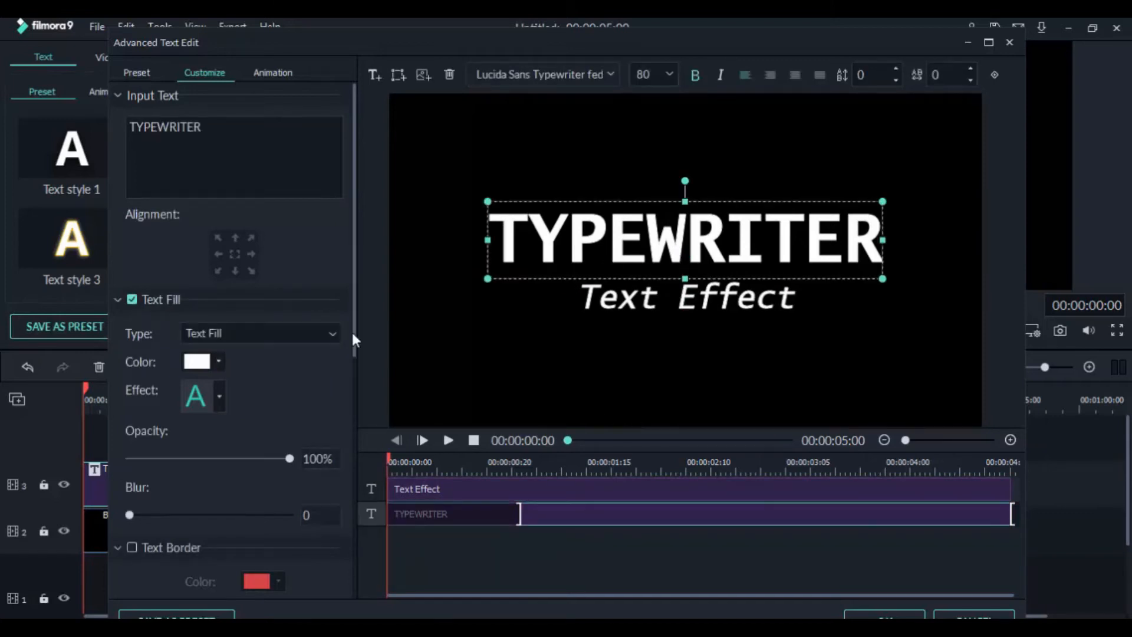
left_click(220, 396)
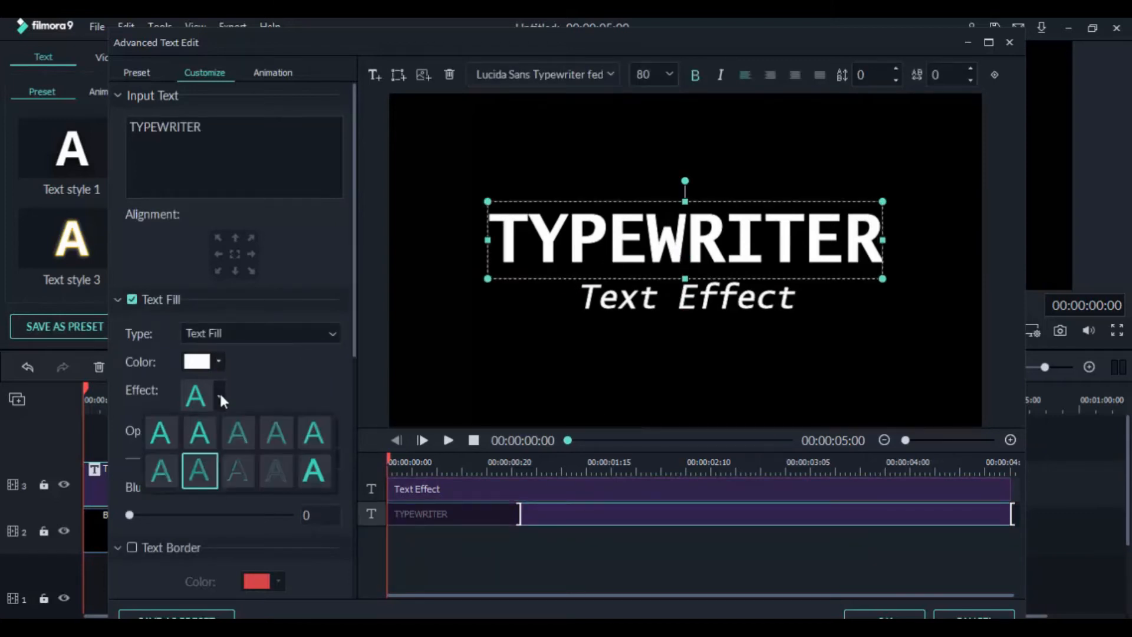
left_click(200, 472)
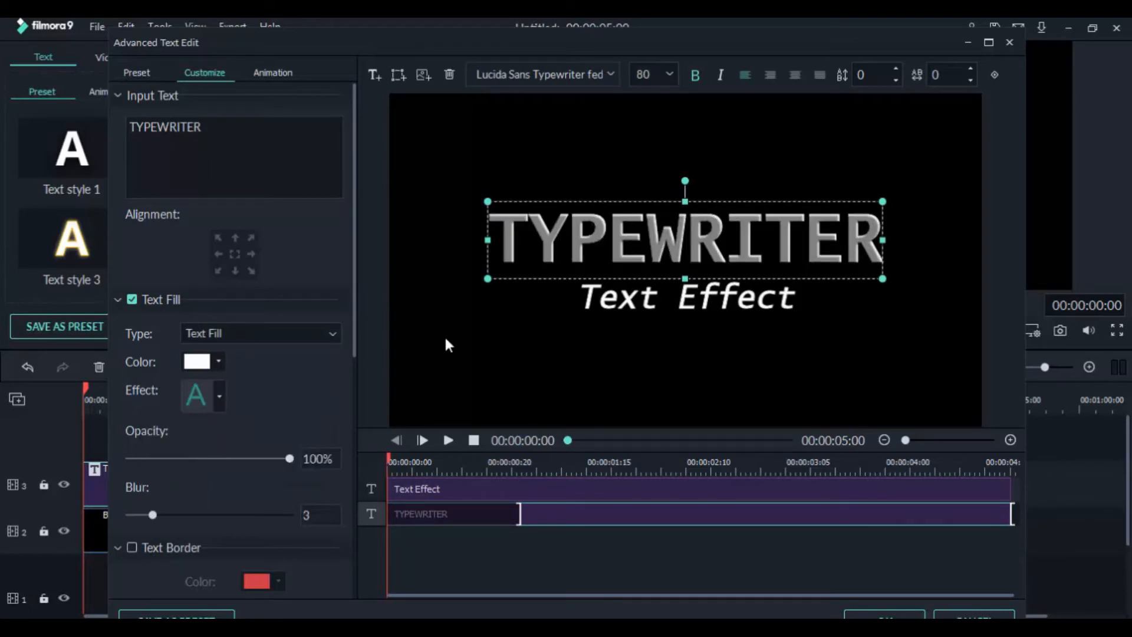
Try the second, third and fourth fill effects from the second row of presets on the "Text Effect" line.
left_click(673, 309)
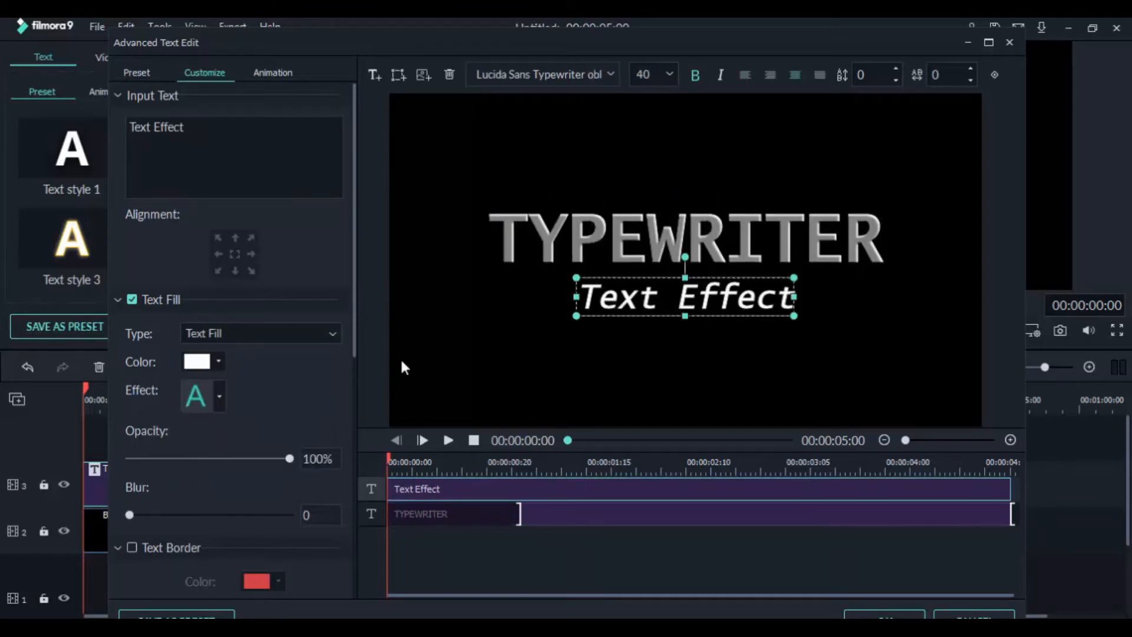
left_click(221, 396)
left_click(197, 474)
left_click(220, 399)
left_click(235, 467)
left_click(224, 395)
left_click(267, 477)
left_click(480, 362)
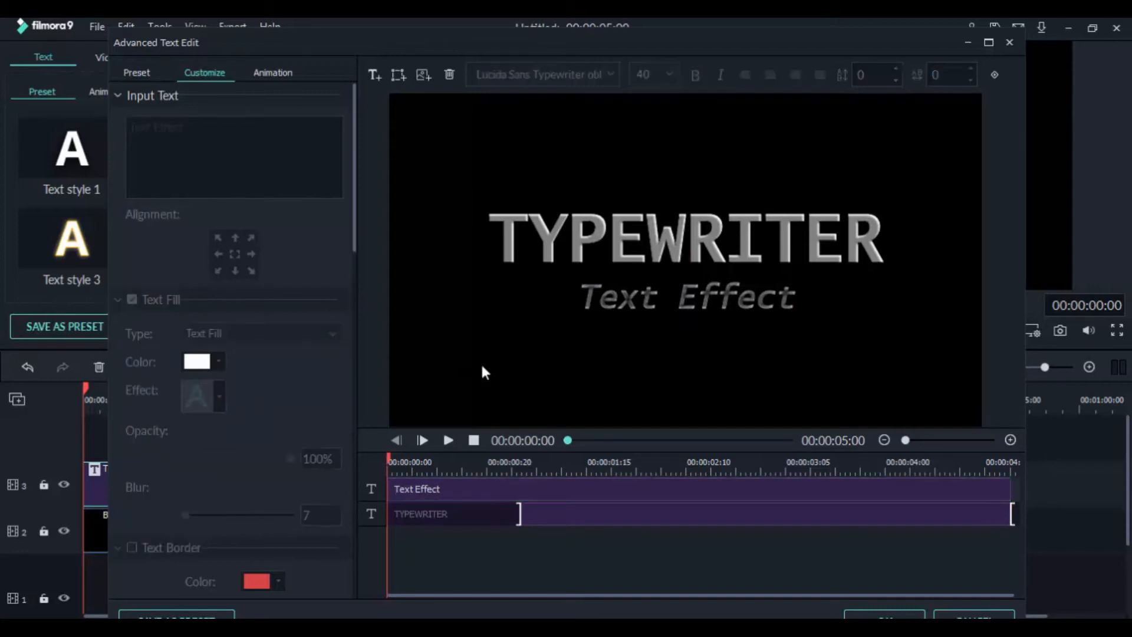
Apply the lighter bevelled fill effect, first in the second row of presets, to the "Text Effect" line.
left_click(710, 305)
left_click(221, 395)
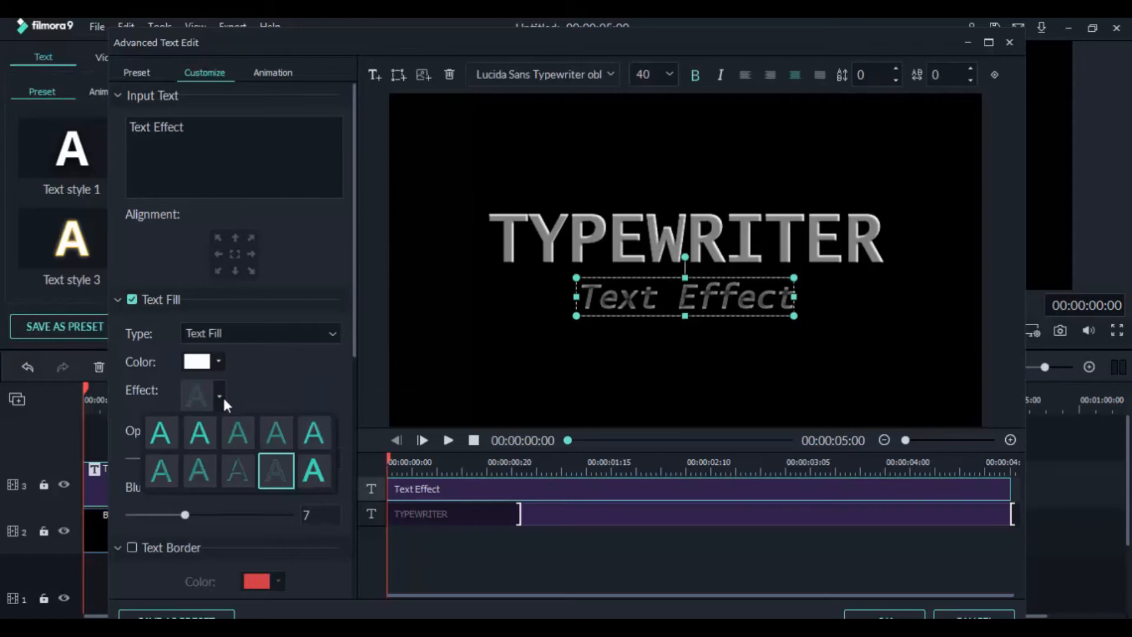
left_click(162, 472)
left_click(506, 332)
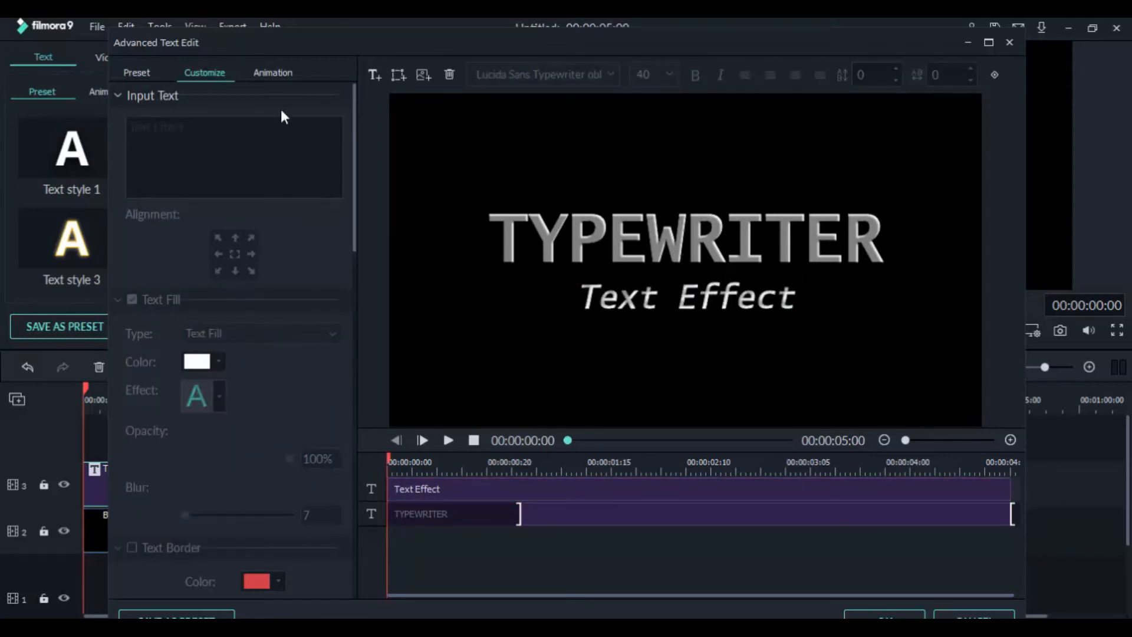
Choose the Type Writer animation for the TYPEWRITER text.
left_click(273, 73)
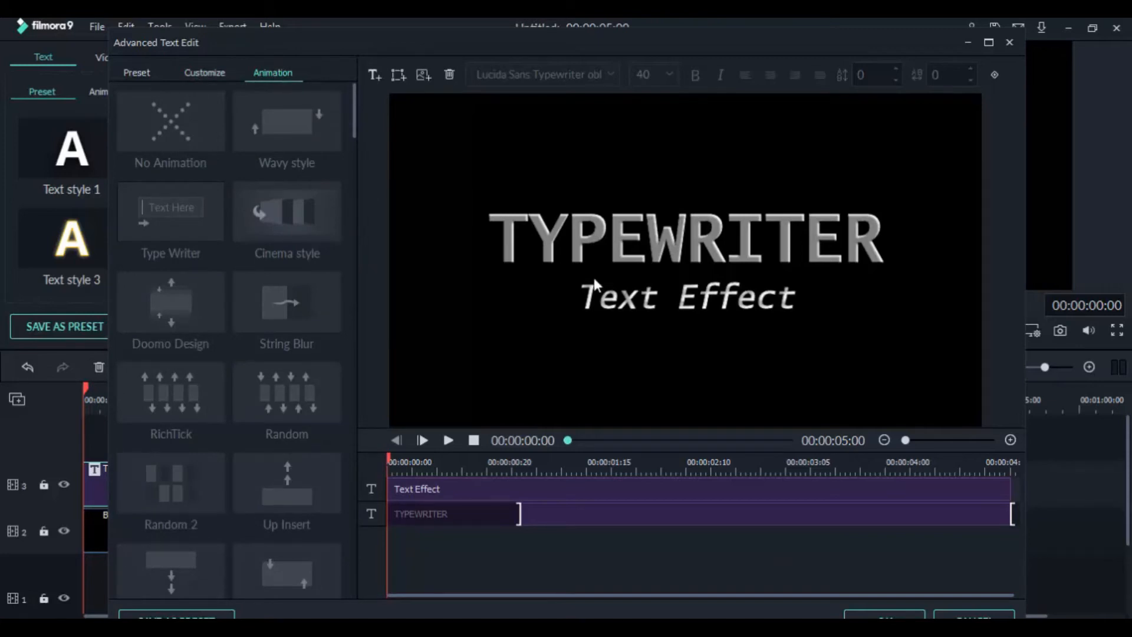
left_click(596, 255)
left_click(213, 229)
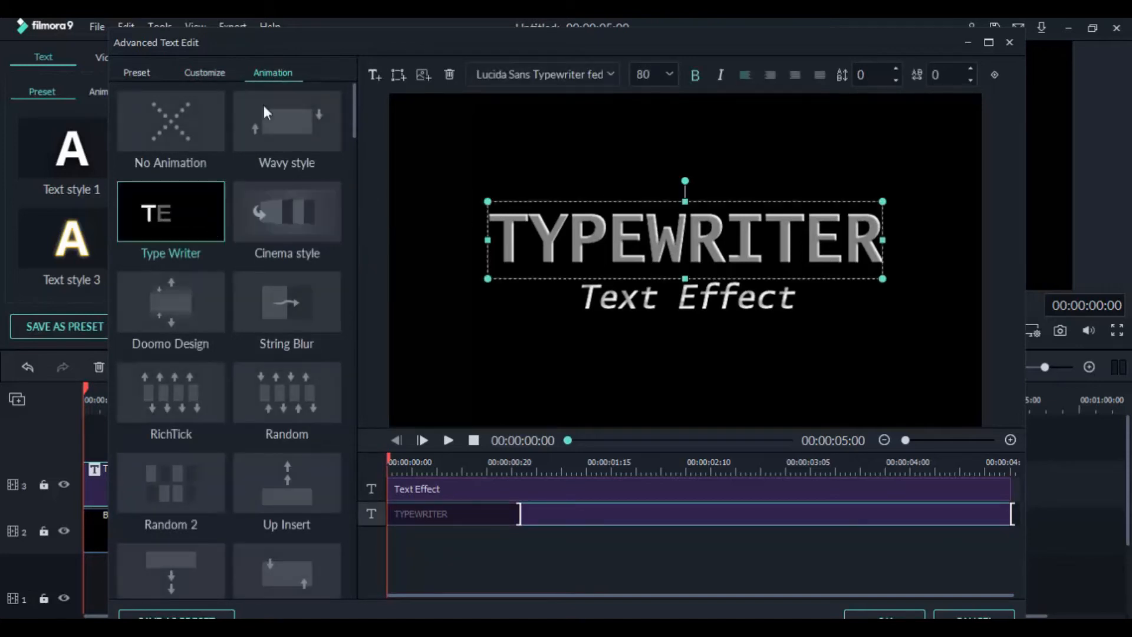
Apply the Type Writer animation to the "Text Effect" line and play a preview of both text lines.
left_click(200, 211)
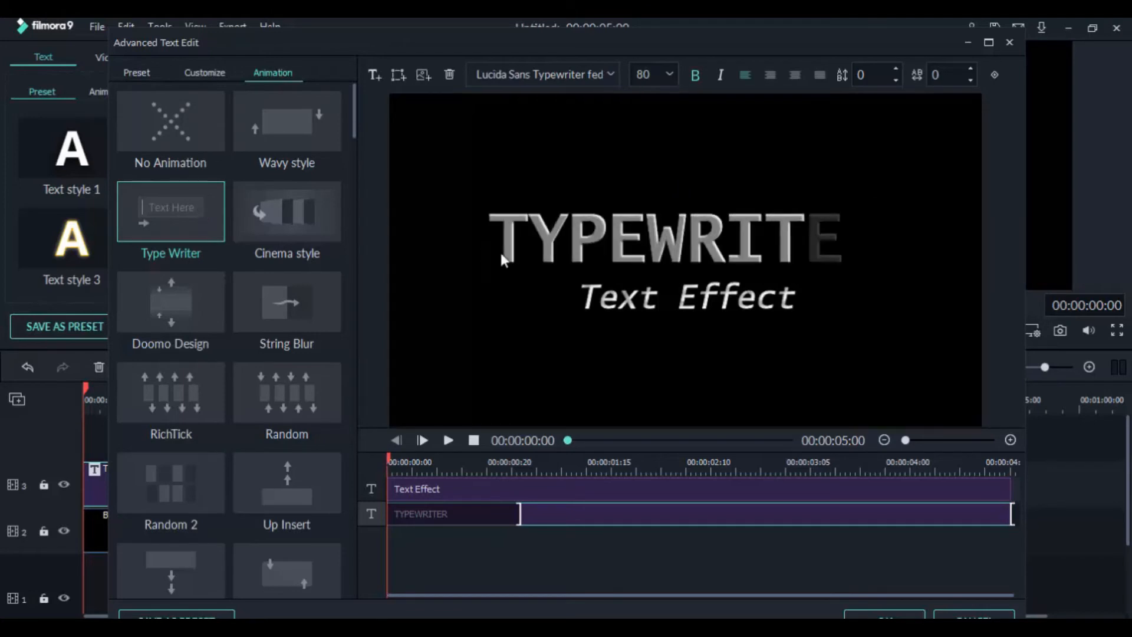
left_click(642, 304)
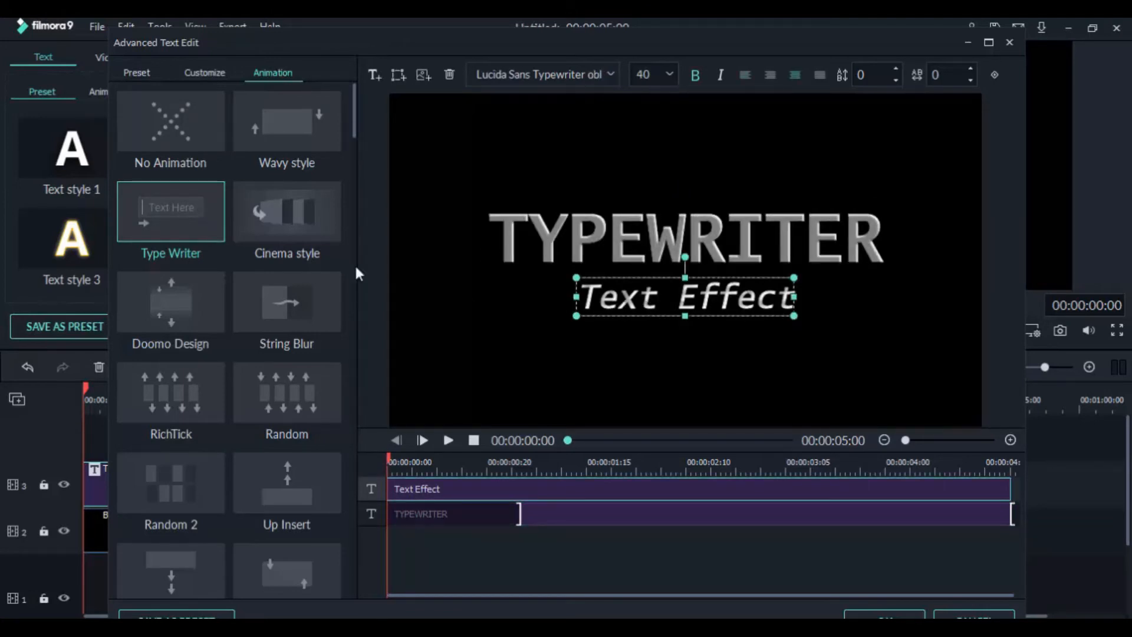
left_click(190, 226)
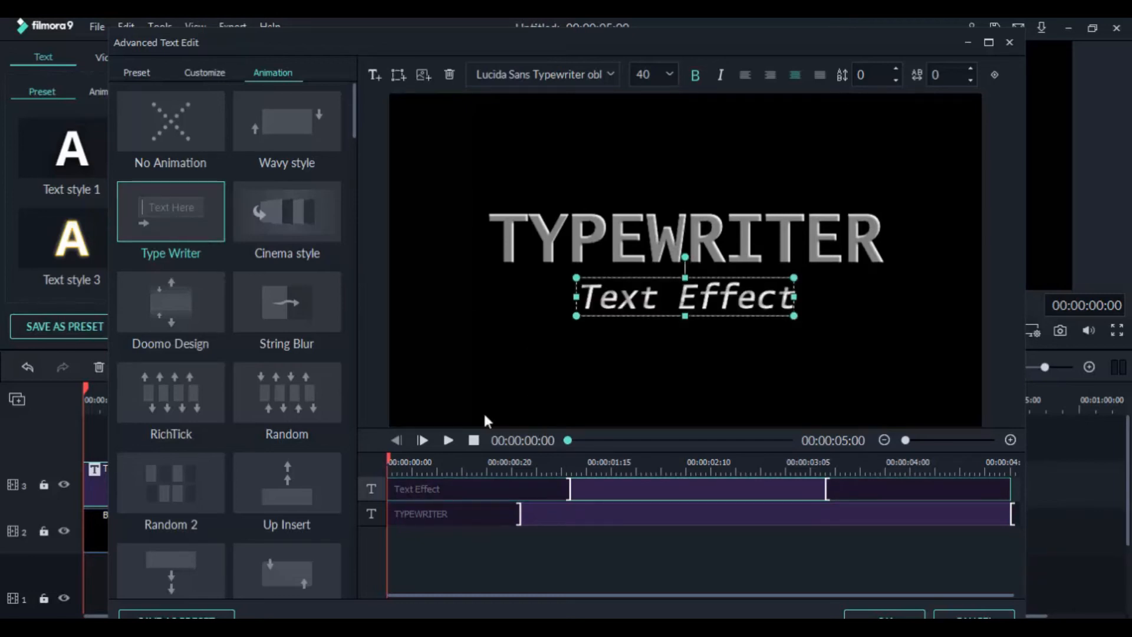
left_click(447, 441)
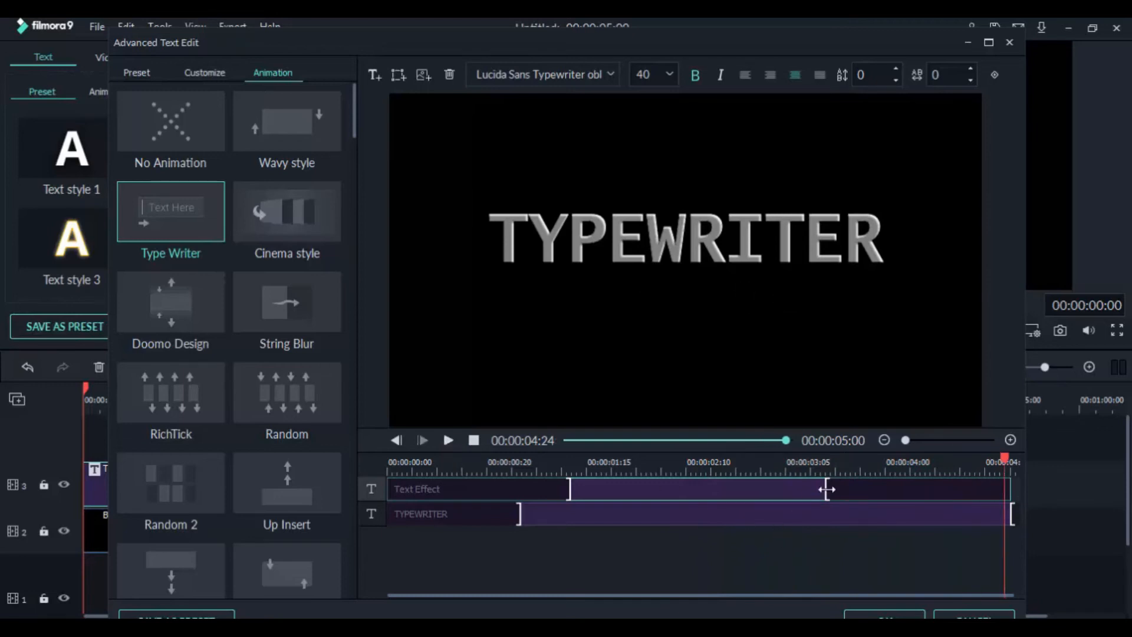
Remove the "Text Effect" line's exit animation and extend its entry animation to about 00:00:03:23.
left_click_drag(826, 489, 1012, 498)
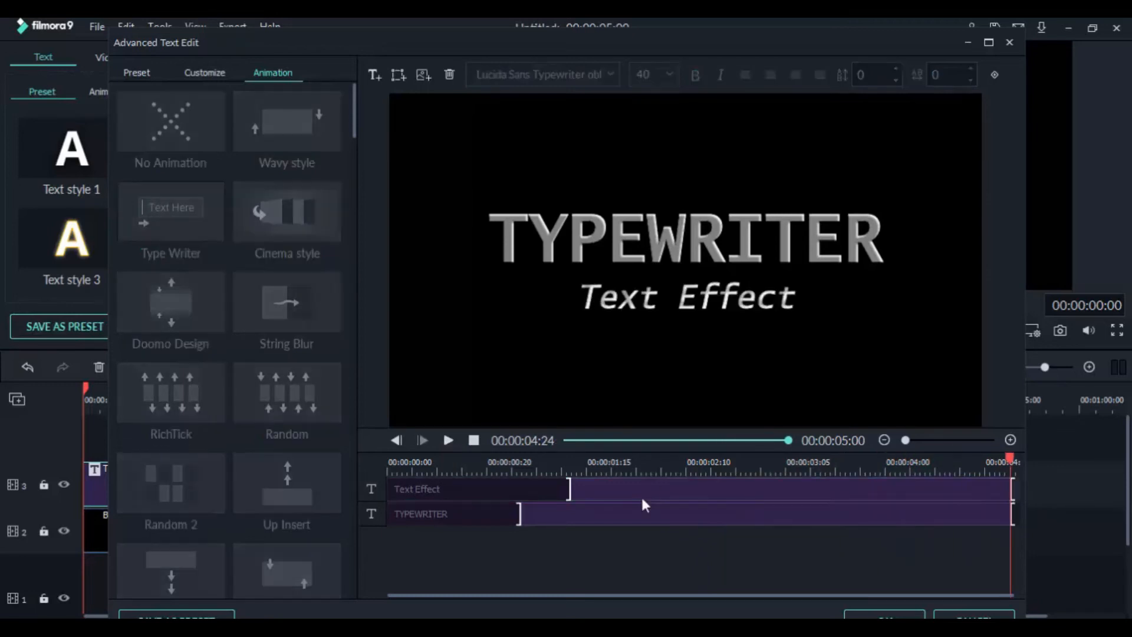
left_click_drag(565, 489, 875, 504)
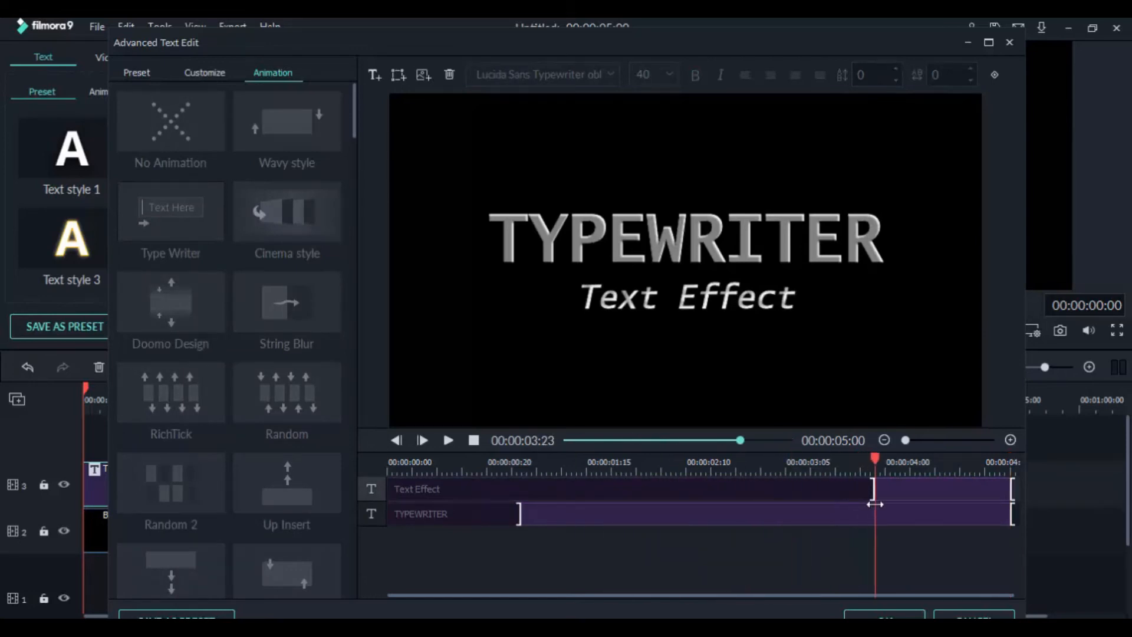
Extend the TYPEWRITER line's entry animation to about 3 seconds and preview the title from the start.
left_click_drag(519, 512, 762, 533)
left_click_drag(764, 459, 380, 468)
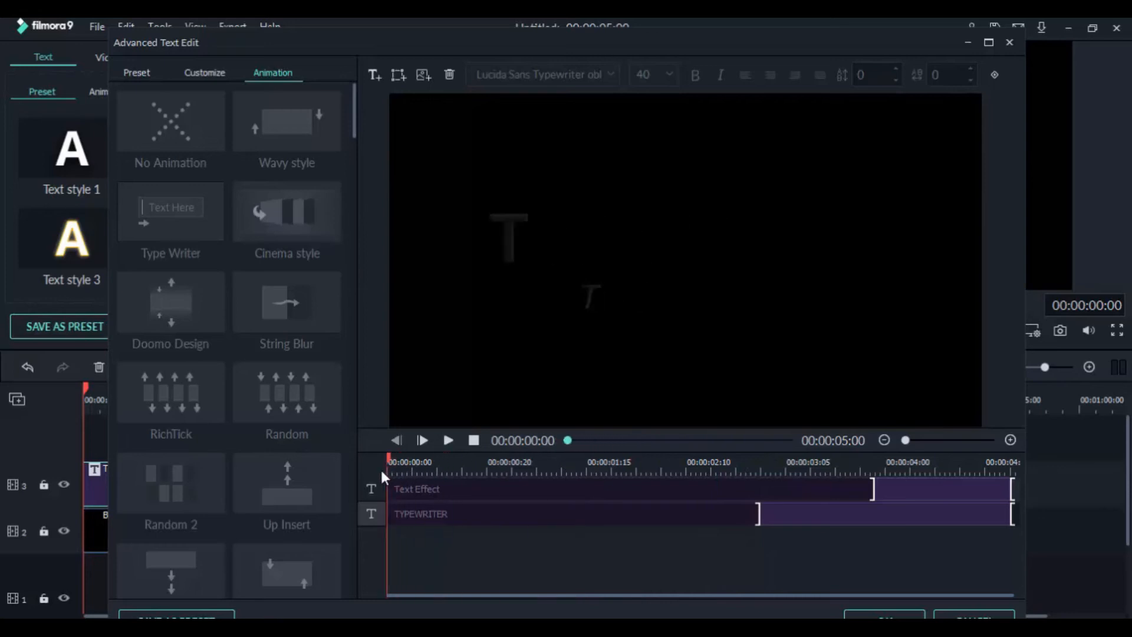
left_click(448, 442)
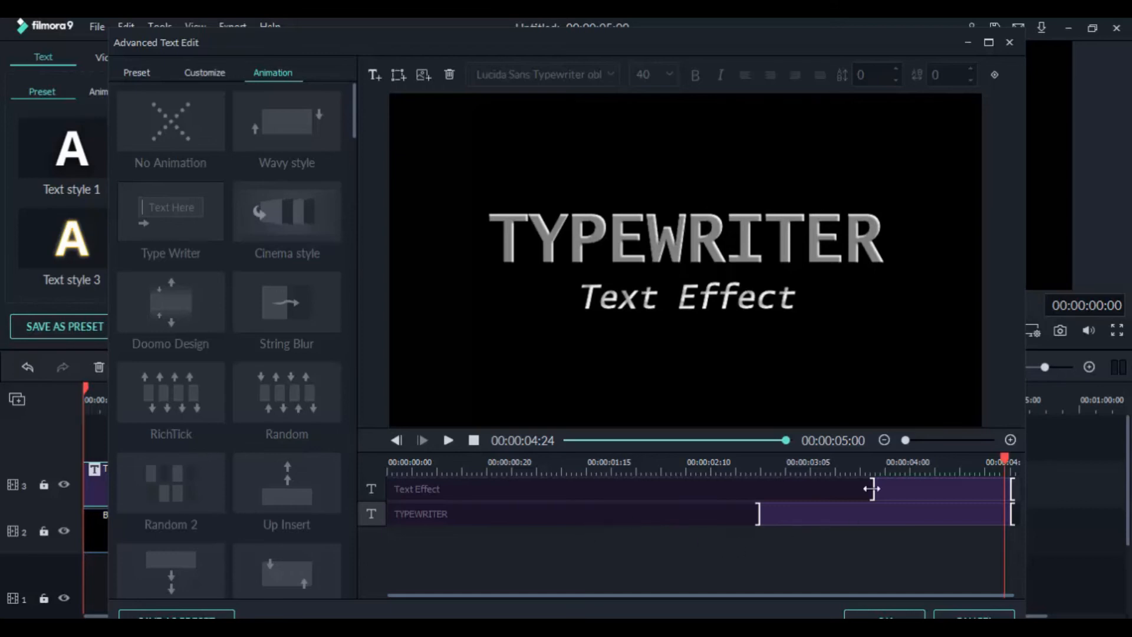
Set the TYPEWRITER line's entry animation to end at about 00:00:02:15.
left_click(448, 440)
left_click(825, 518)
left_click_drag(758, 513, 707, 511)
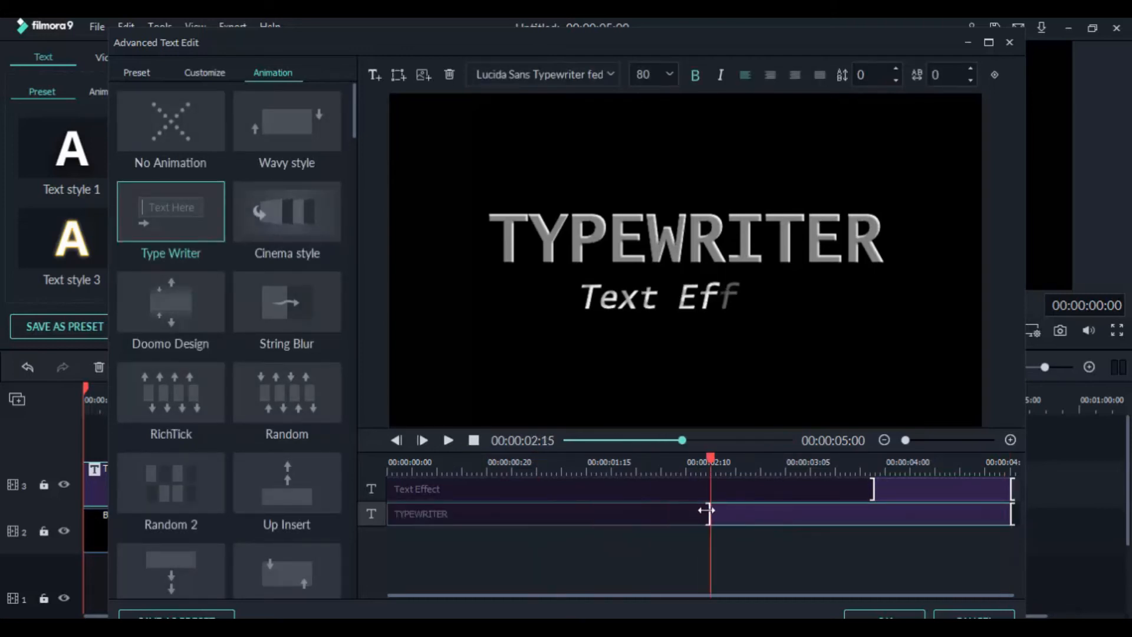
Make the TYPEWRITER line's exit animation begin at about 00:00:03:23 and preview the title from the start.
left_click_drag(1012, 514, 876, 517)
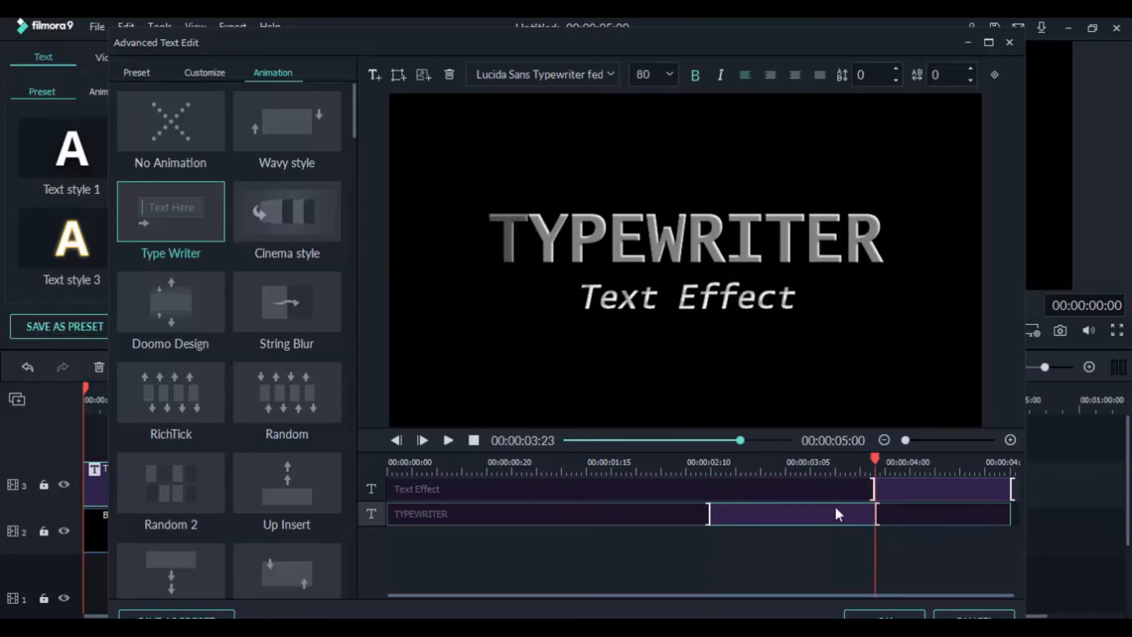
left_click_drag(875, 459, 368, 504)
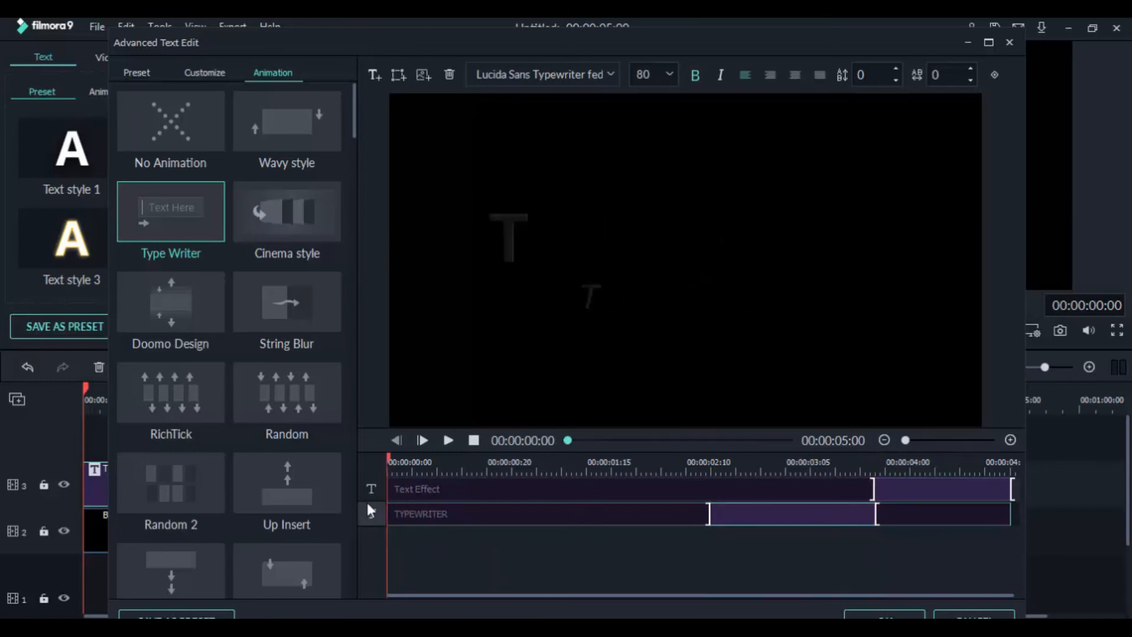
left_click(448, 440)
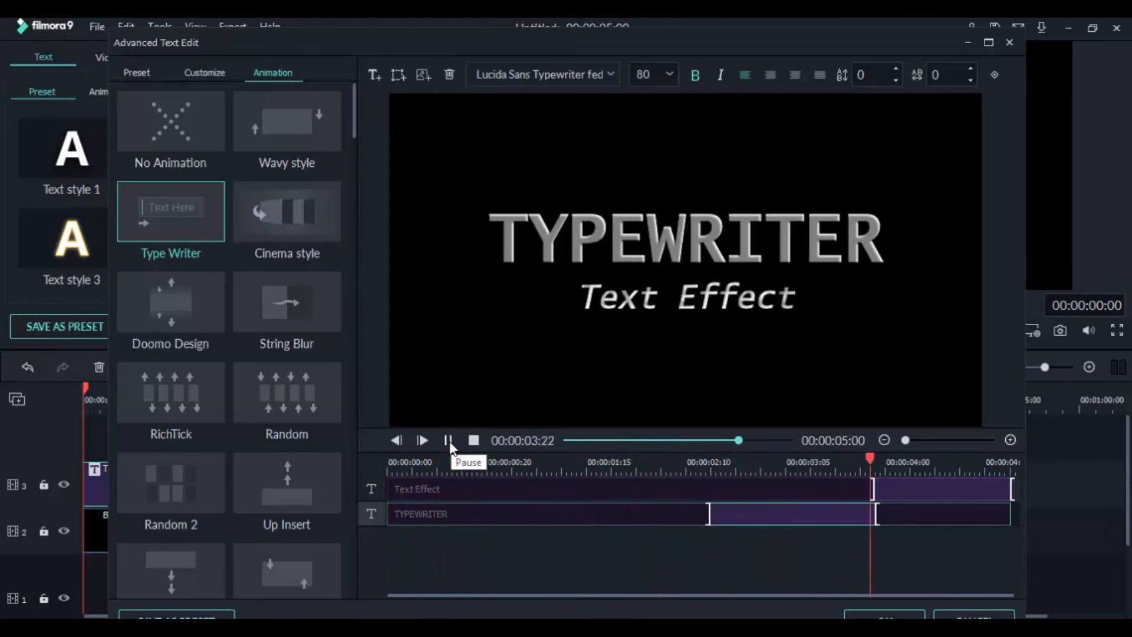
Delay the start of the "Text Effect" line to about 00:00:02:09 and preview the title from the start.
left_click(394, 492)
left_click_drag(390, 488, 685, 491)
left_click_drag(1005, 461, 384, 490)
left_click(447, 439)
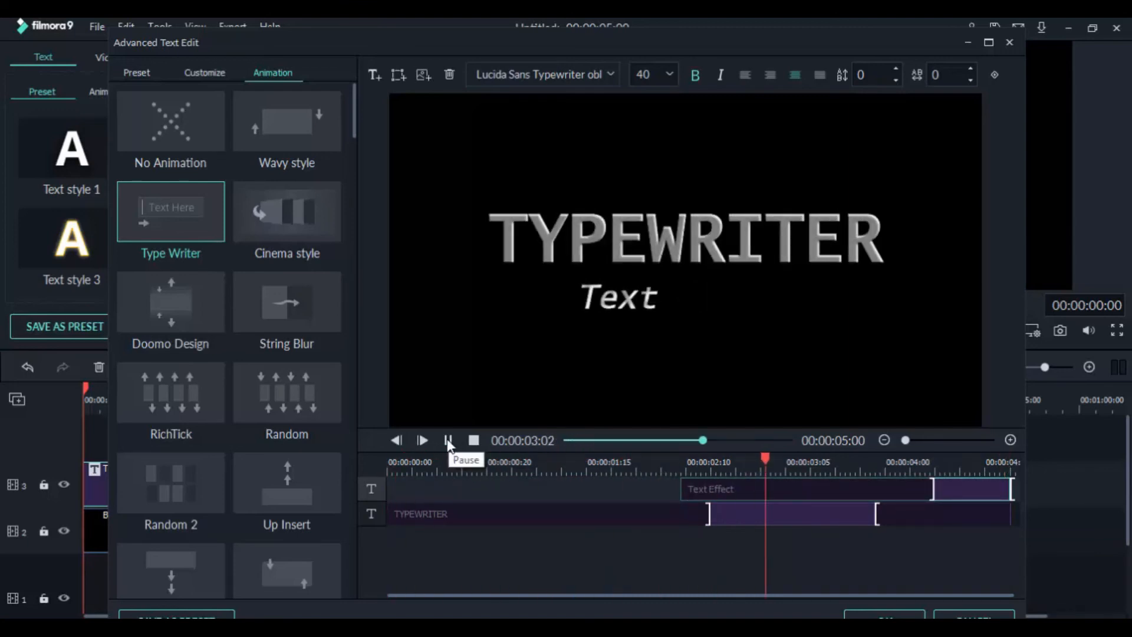
Remove the TYPEWRITER line's exit animation by moving its start to the clip's end, and preview the title from the start.
left_click(876, 514)
left_click_drag(876, 514, 1011, 514)
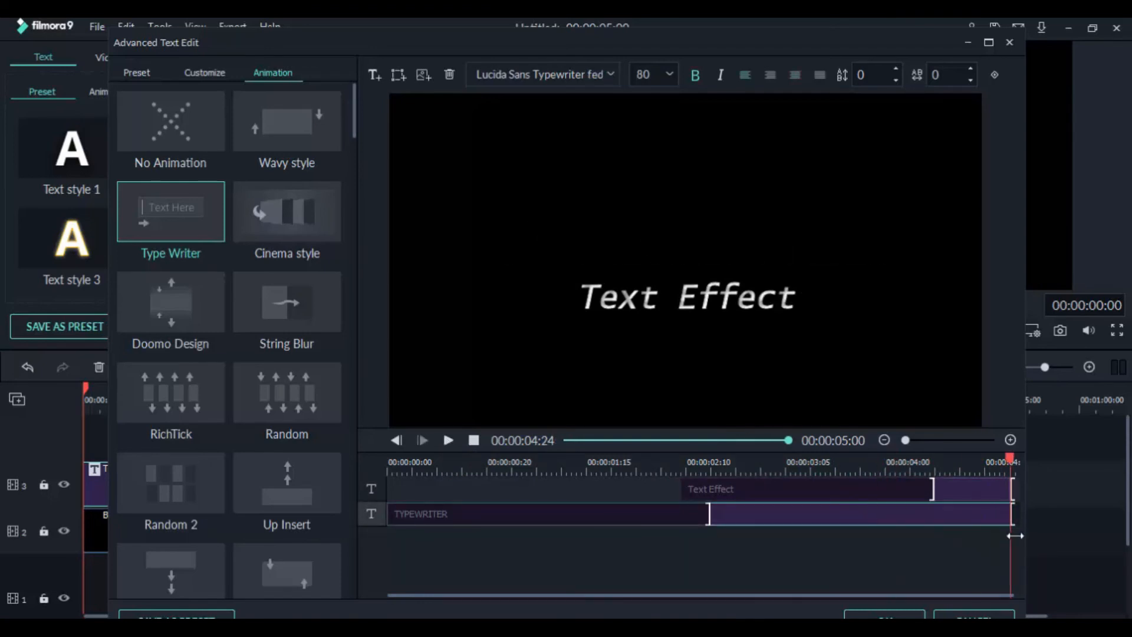
left_click(850, 462)
left_click_drag(836, 470, 413, 523)
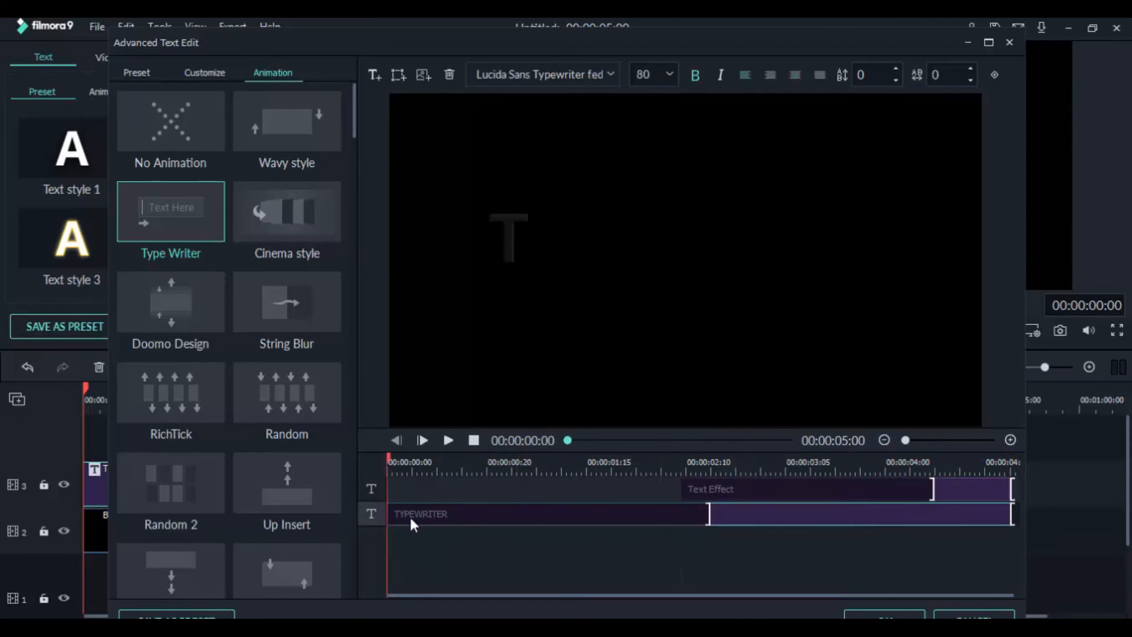
left_click(448, 440)
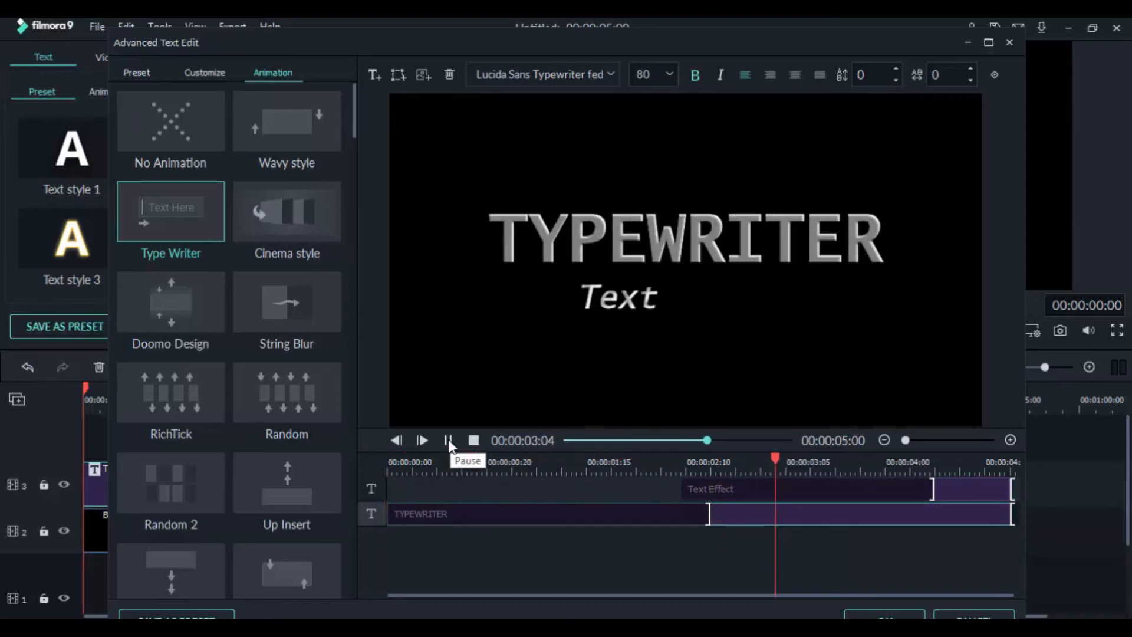
Set the "Text Effect" line to start at about 00:00:02:13, preview the timing, and confirm the title edits.
left_click_drag(682, 489, 700, 489)
left_click_drag(1004, 461, 929, 463)
left_click(679, 469)
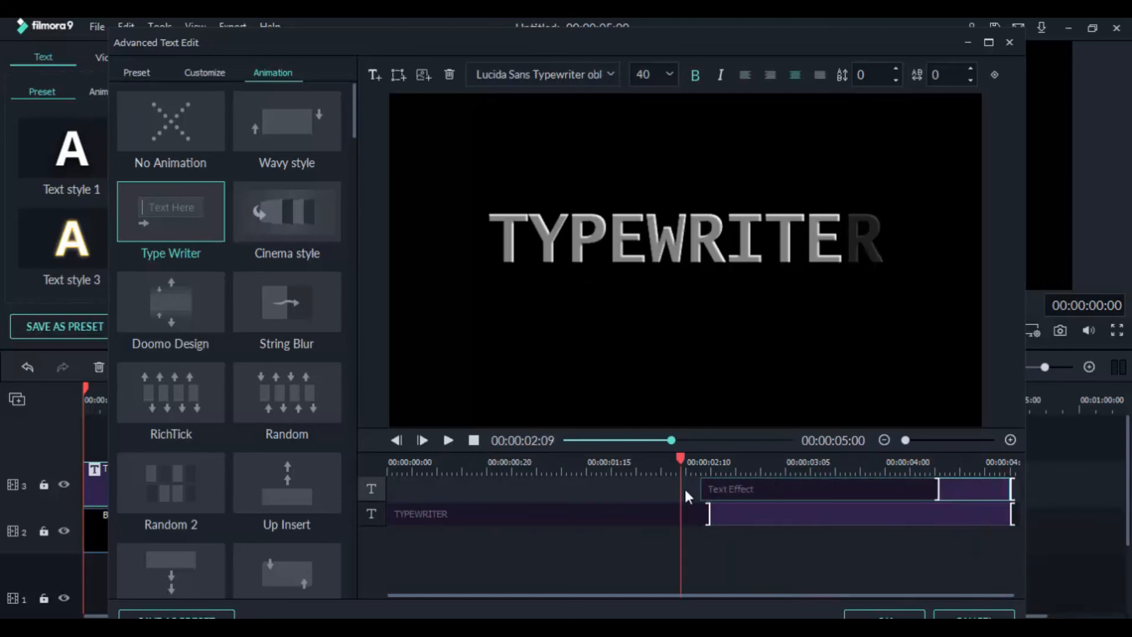
left_click(447, 440)
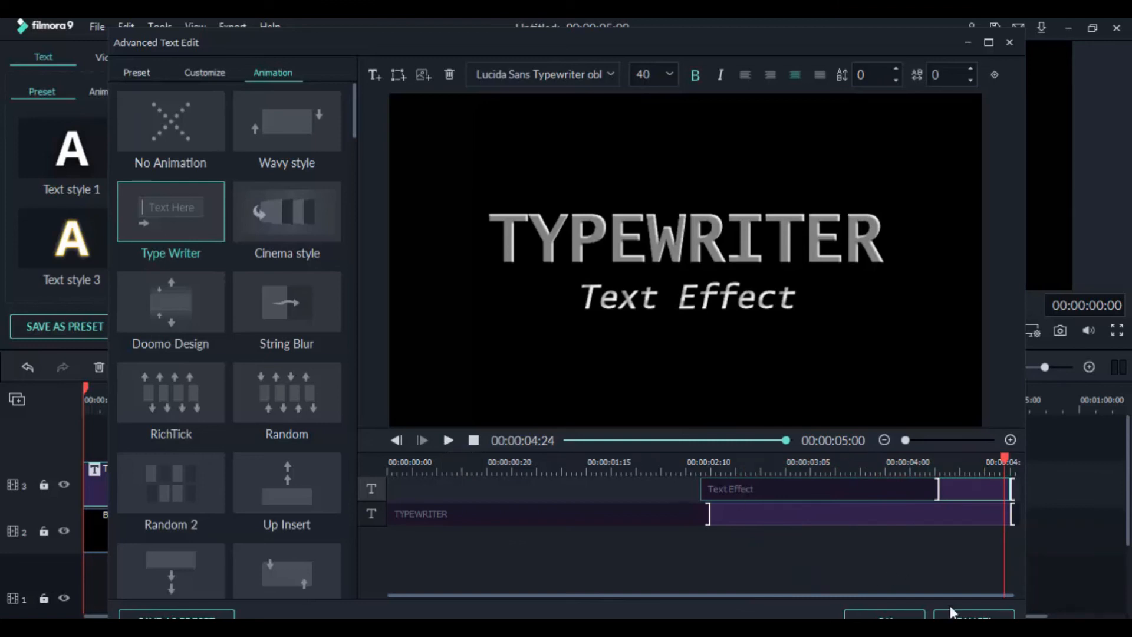
left_click(884, 616)
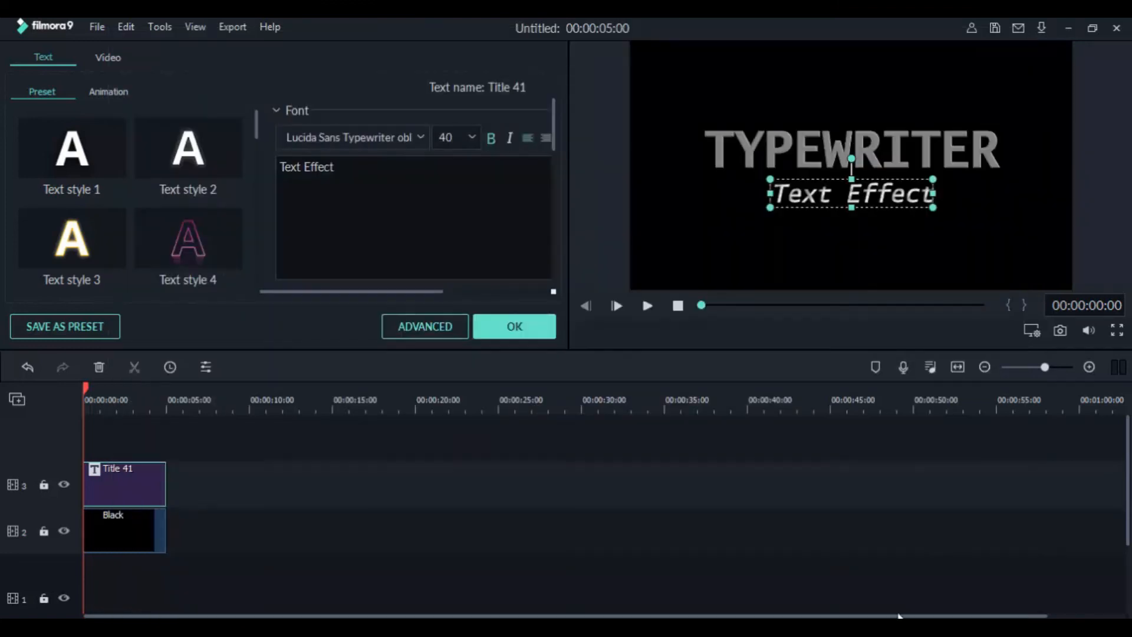
left_click(532, 325)
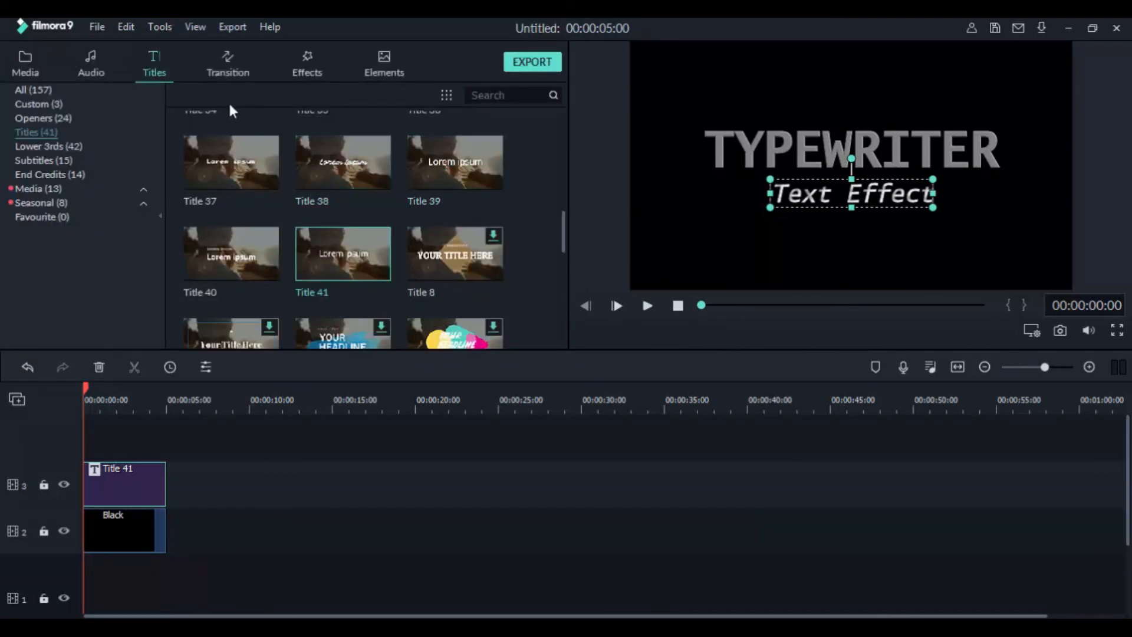
Import Keyboard_Typing_Fast.mp3 from the typewritter folder in File Explorer and place it at the start of the timeline.
left_click(37, 66)
left_click(43, 88)
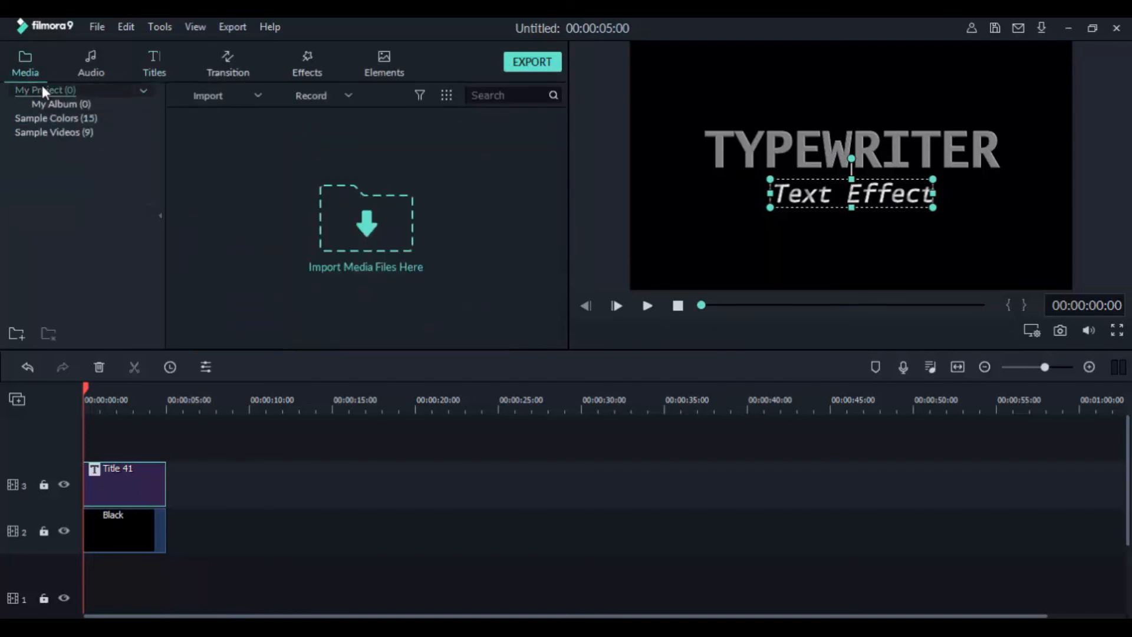
left_click(97, 629)
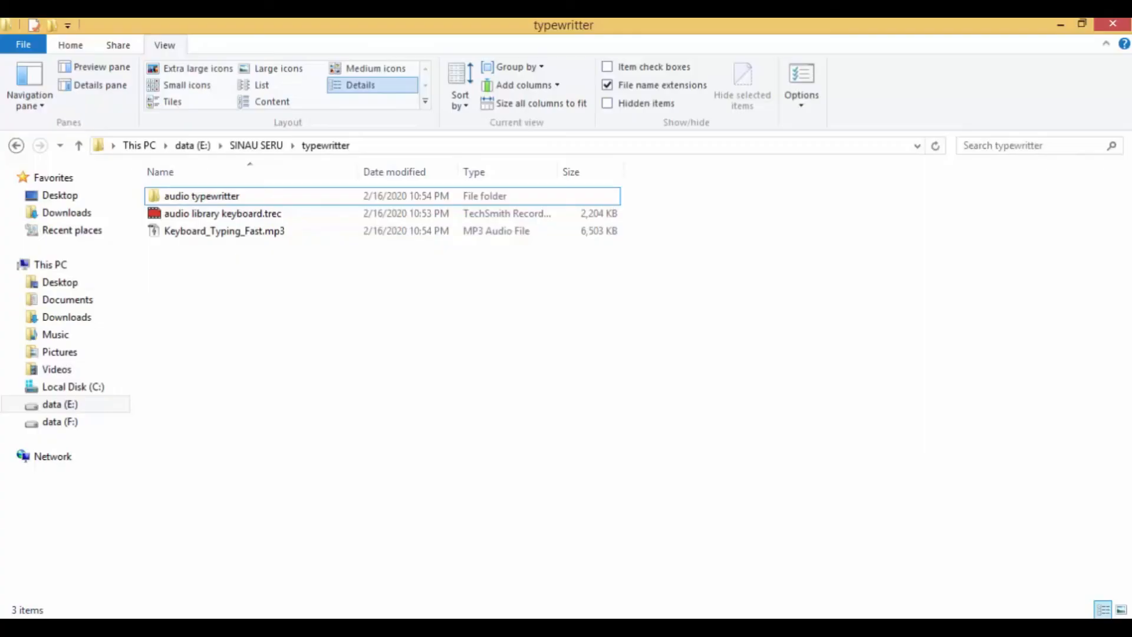
left_click(250, 235)
left_click_drag(297, 238, 423, 224)
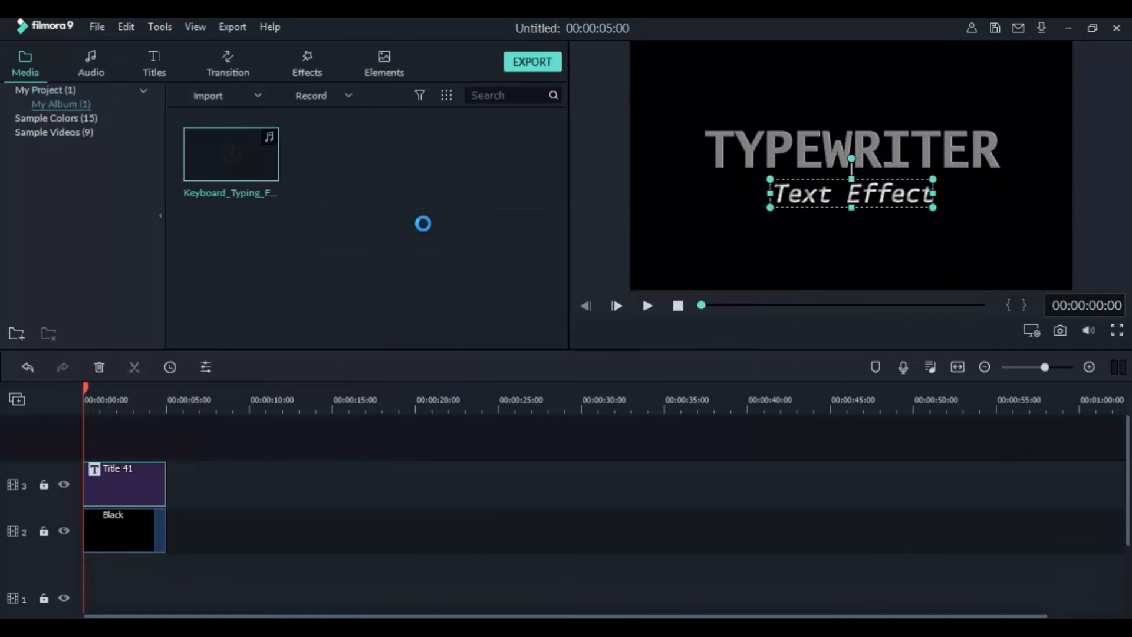
left_click_drag(267, 179, 87, 497)
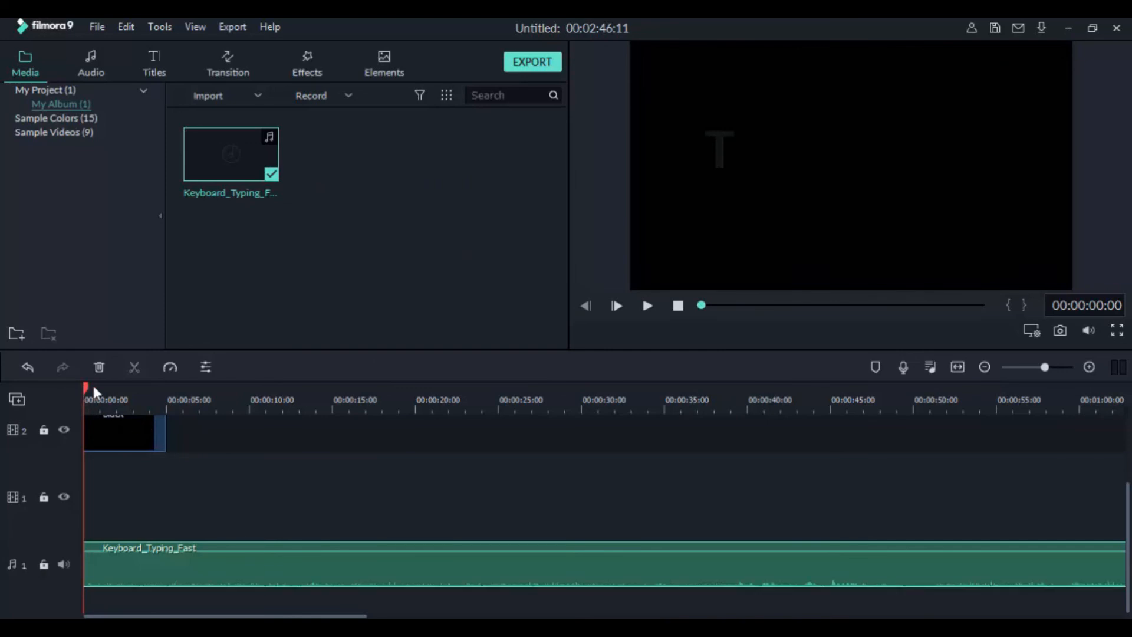
Split the Keyboard_Typing_Fast audio at 00:00:05:01, where the title ends, and delete the remaining part.
left_click_drag(86, 386, 167, 398)
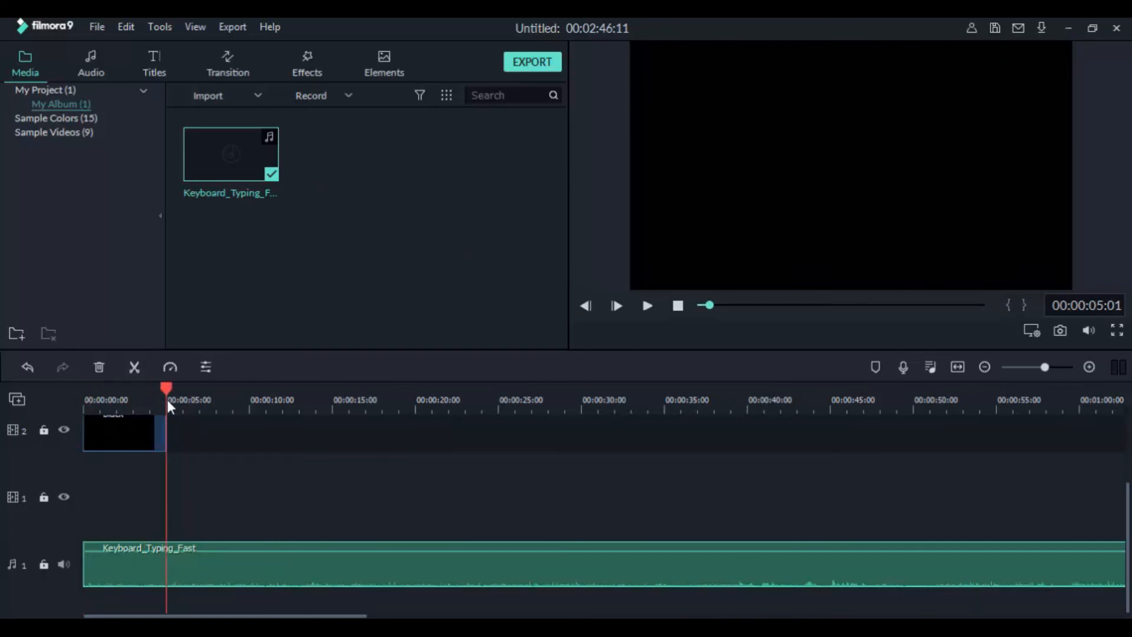
right_click(197, 559)
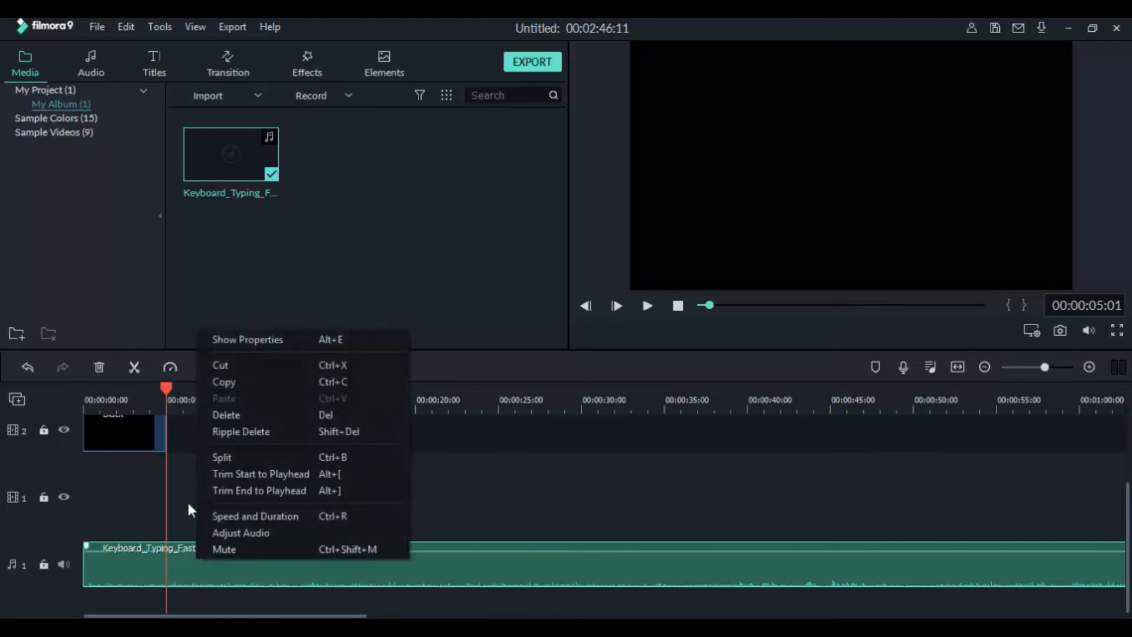
left_click(135, 366)
left_click(134, 367)
left_click(217, 539)
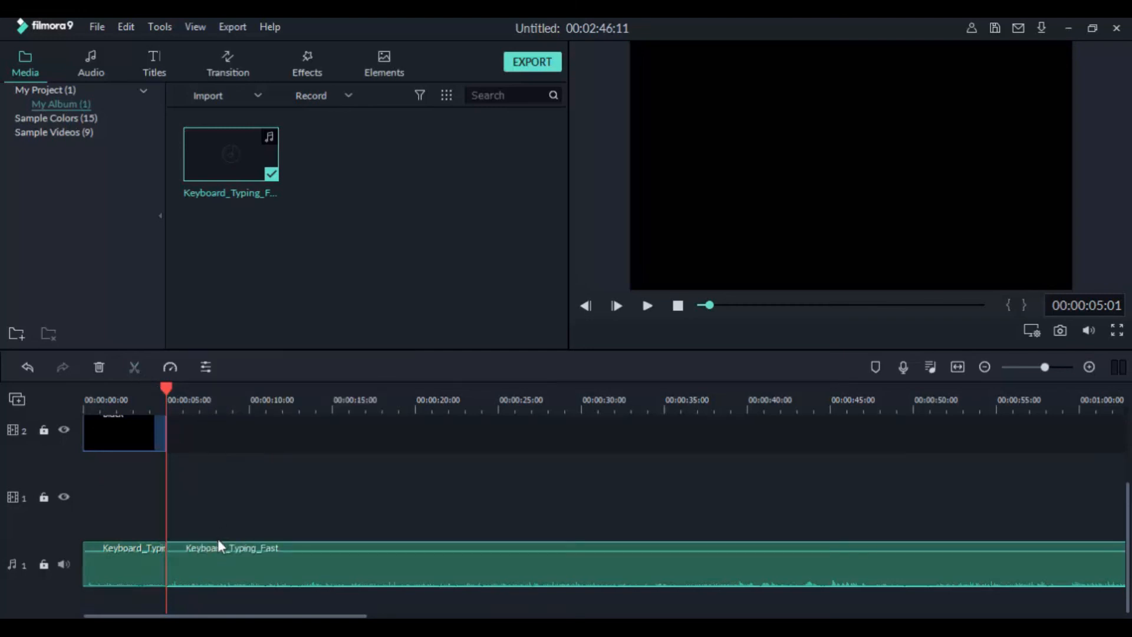
right_click(208, 568)
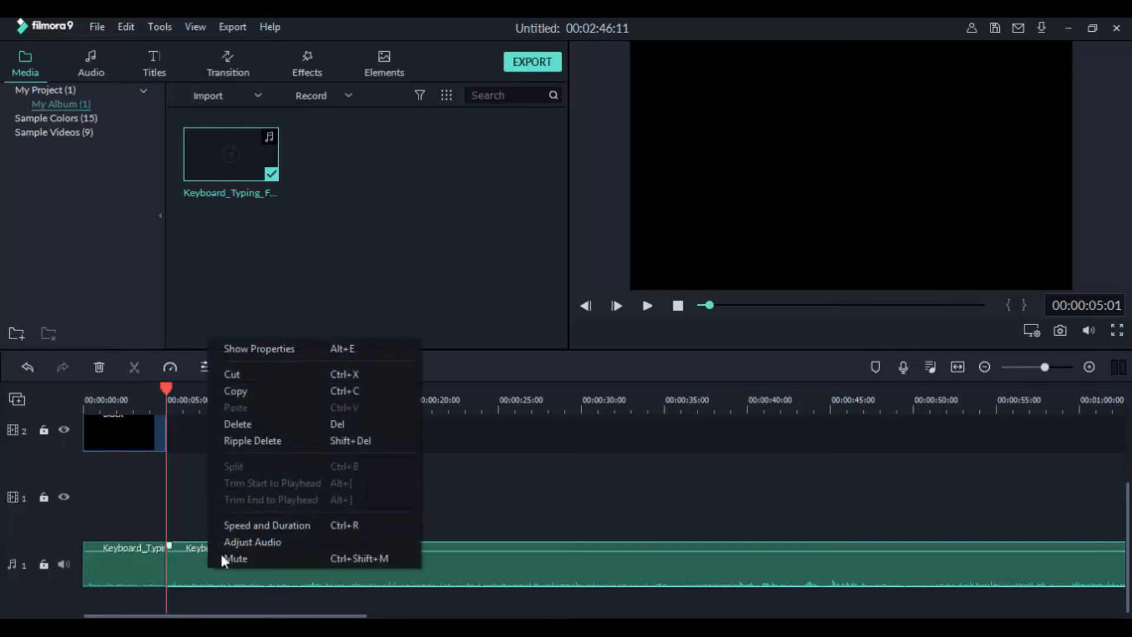
left_click(274, 425)
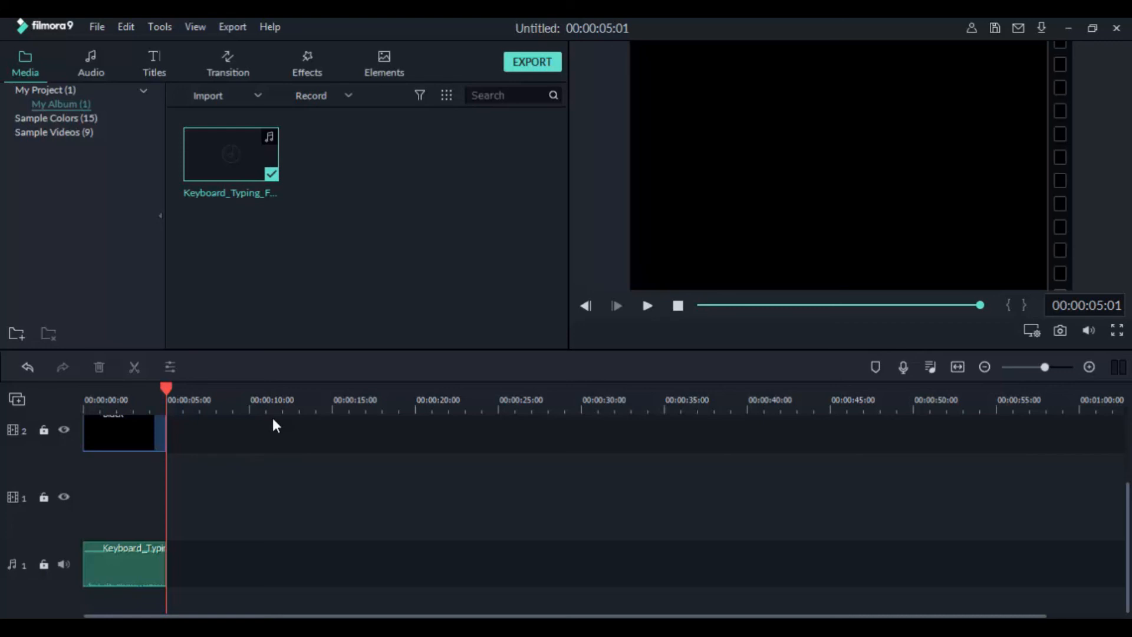
Play the finished sequence with its typing sound from the start and begin exporting the video.
left_click(84, 388)
left_click(647, 305)
left_click(555, 72)
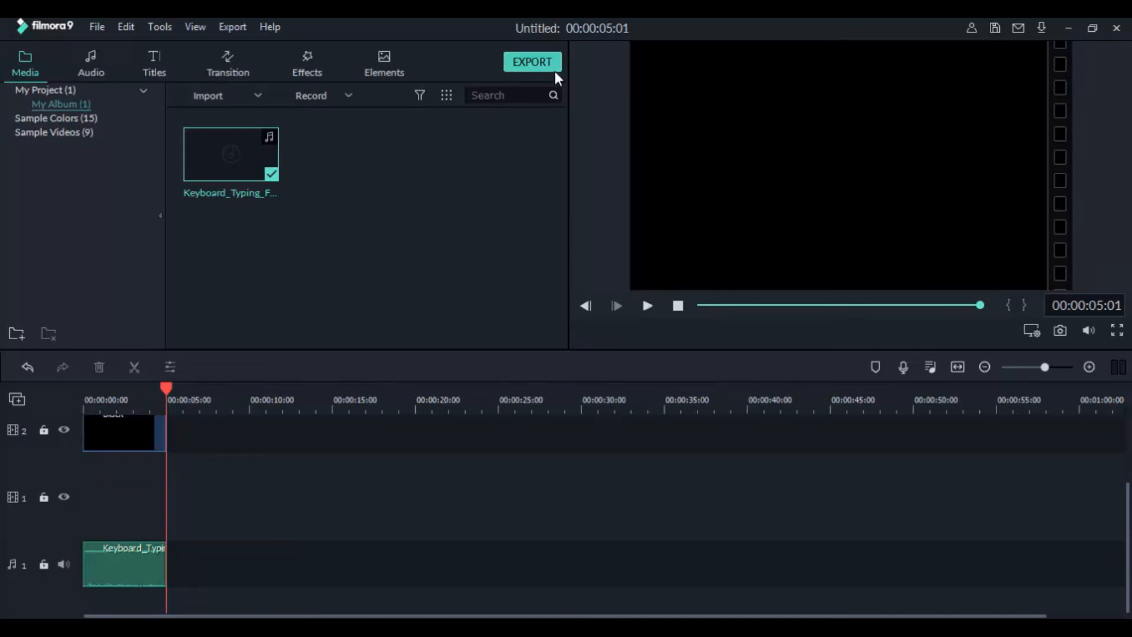
left_click(705, 337)
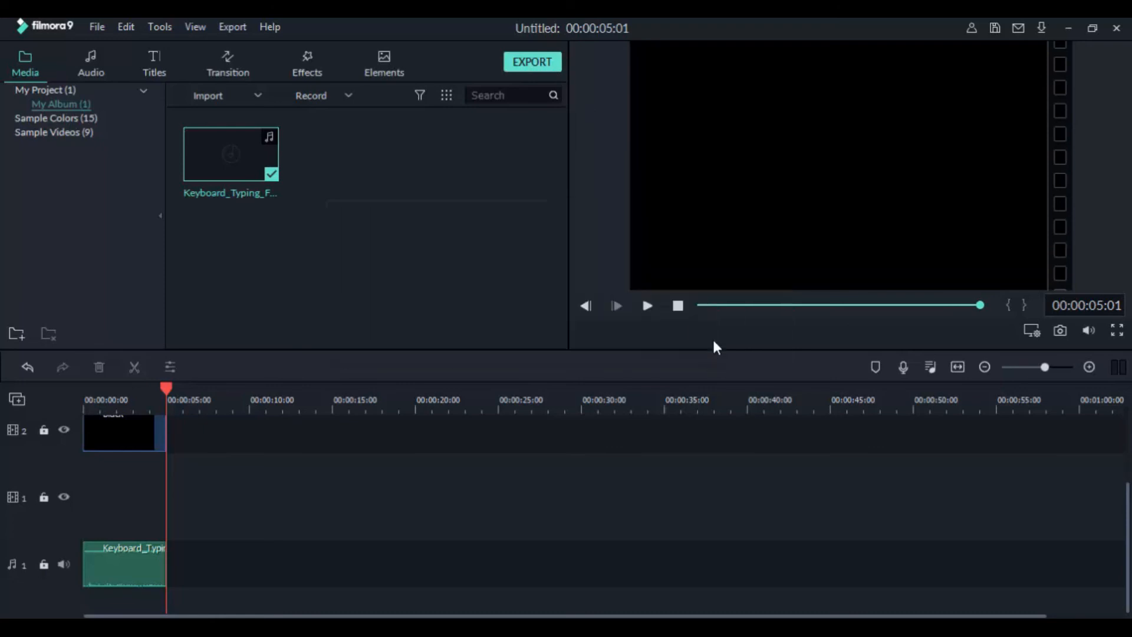